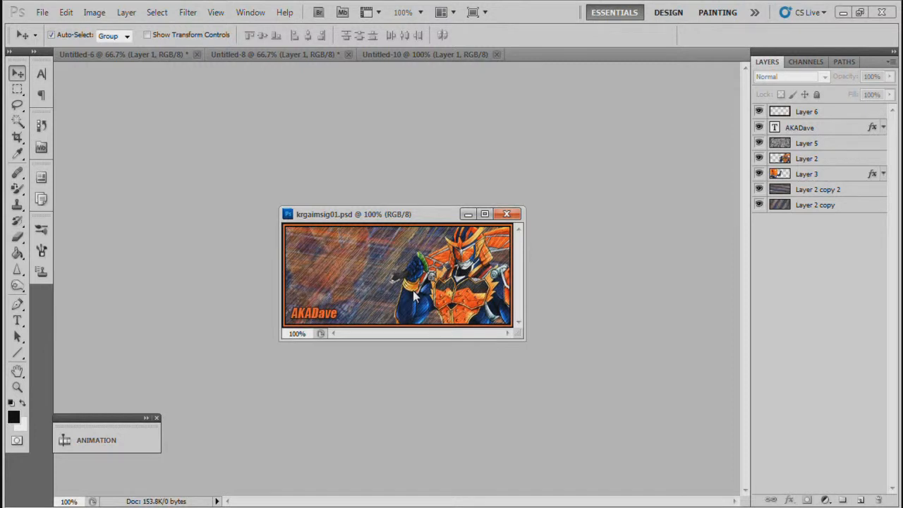
Step: Close the finished krgaimsig01.psd signature and check the pixel dimensions of the blank Untitled-10 document
click(507, 215)
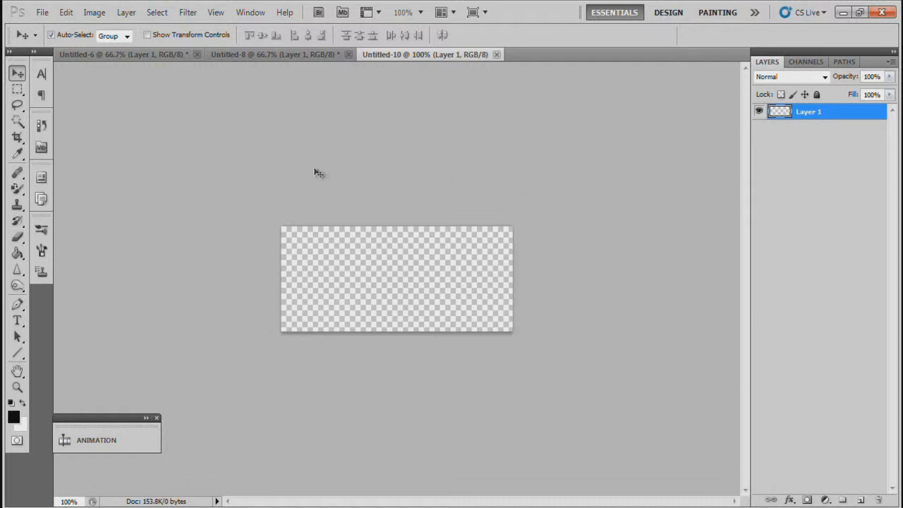
click(103, 14)
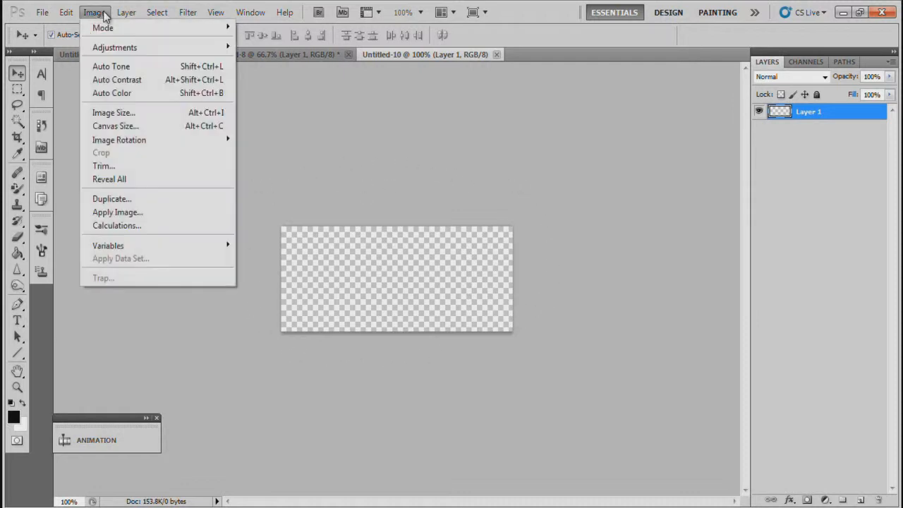
click(137, 112)
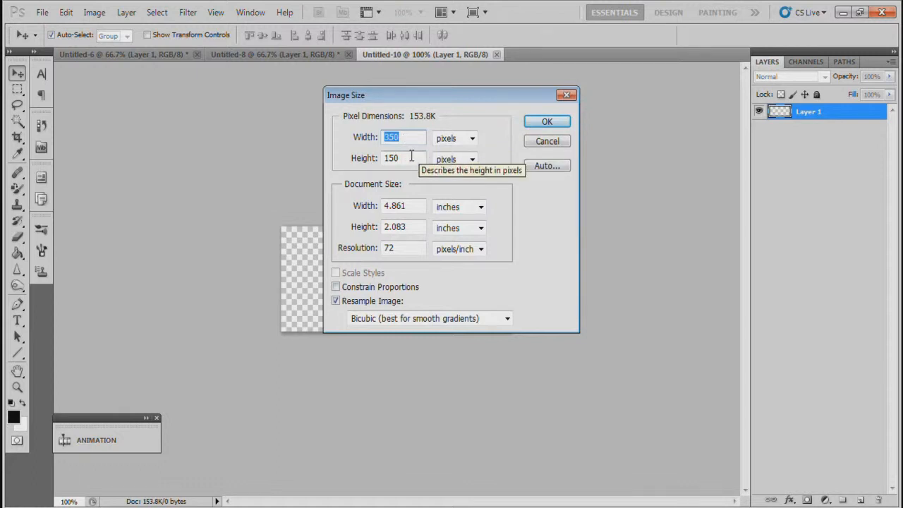
click(546, 123)
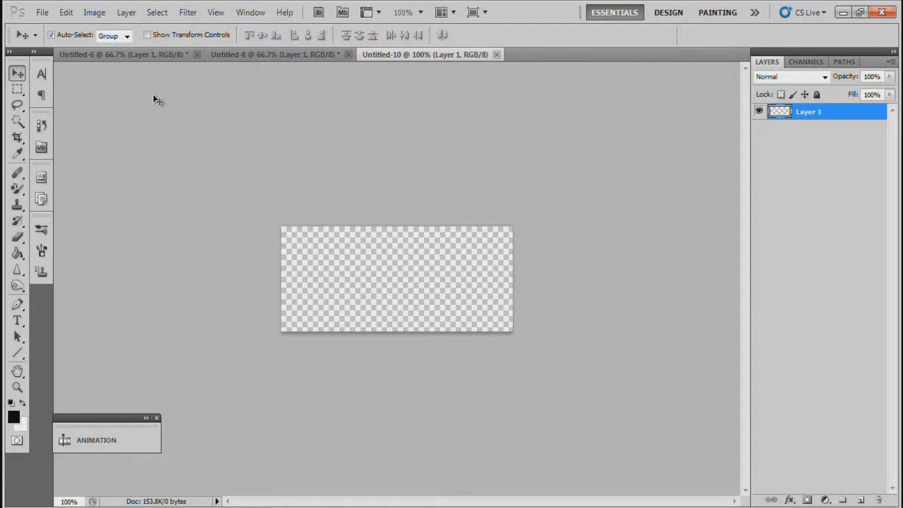
Step: Copy the full-body armored warrior render from Untitled-6 into the blank Untitled-10 document as a new layer
click(158, 56)
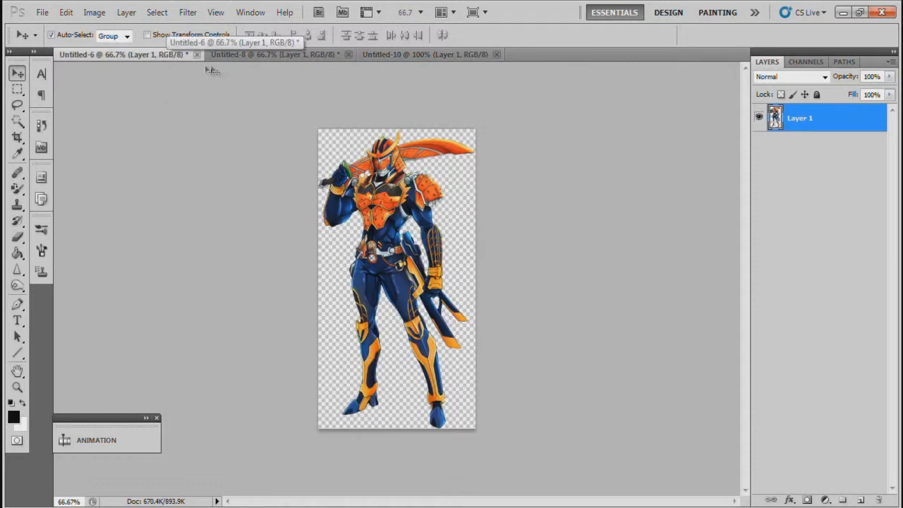
click(239, 58)
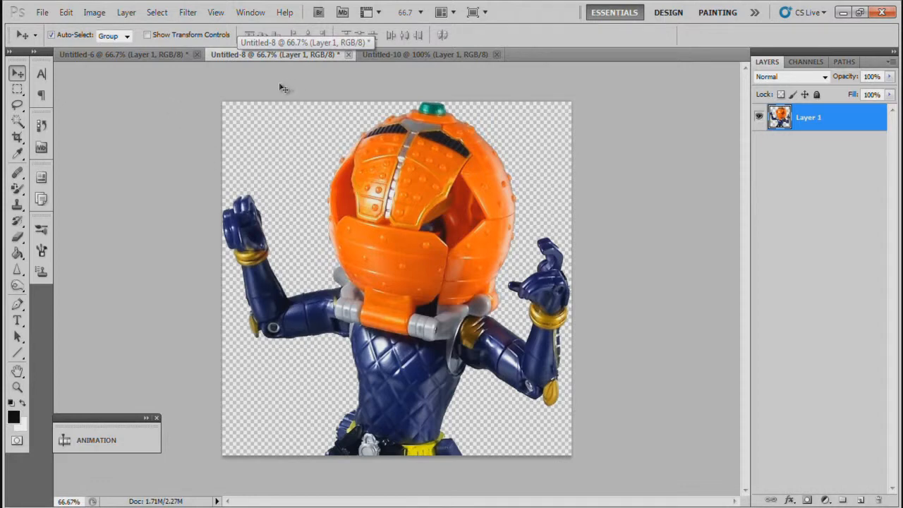
click(131, 57)
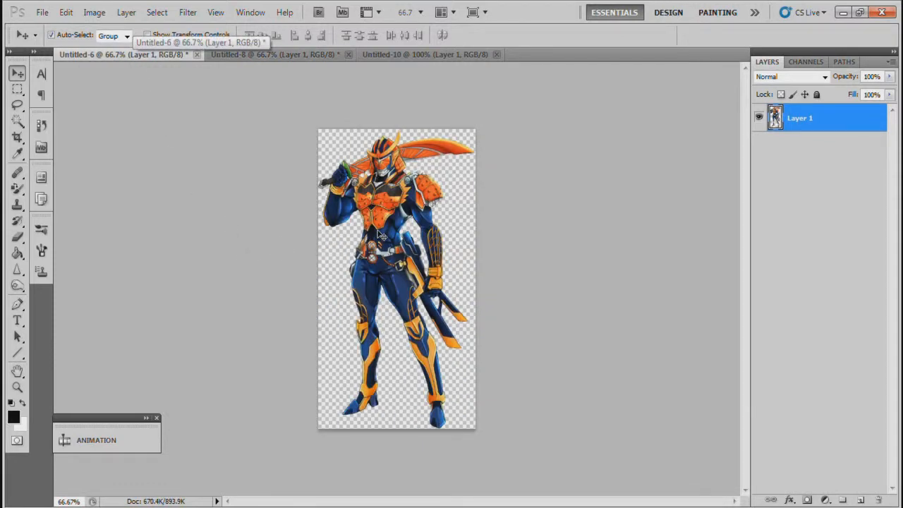
drag(381, 235, 398, 258)
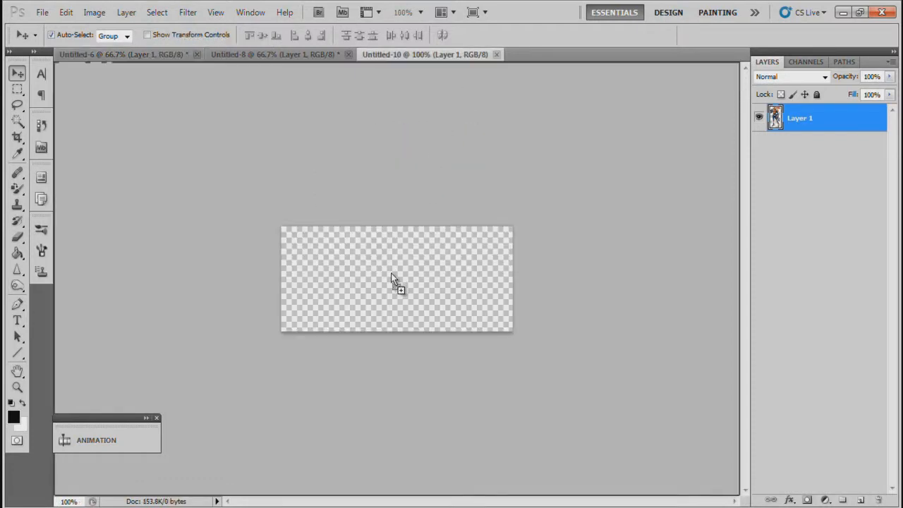
drag(393, 277, 393, 277)
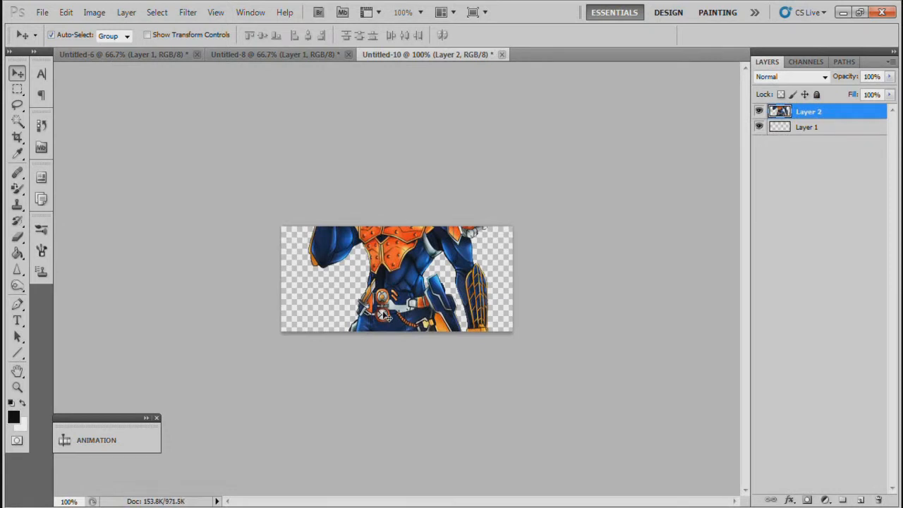
Step: Rotate the warrior layer 90° clockwise and position it so the torso and legs fill the canvas
key(ctrl+t)
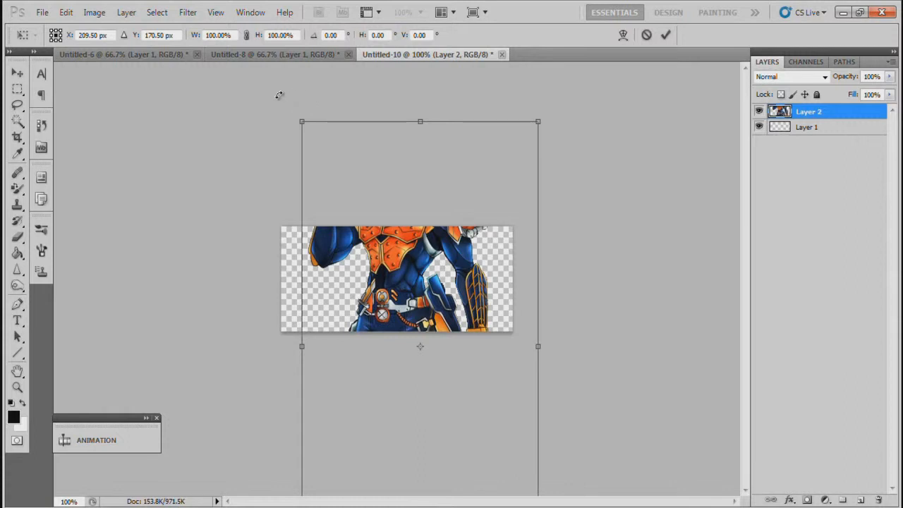
drag(304, 91, 562, 254)
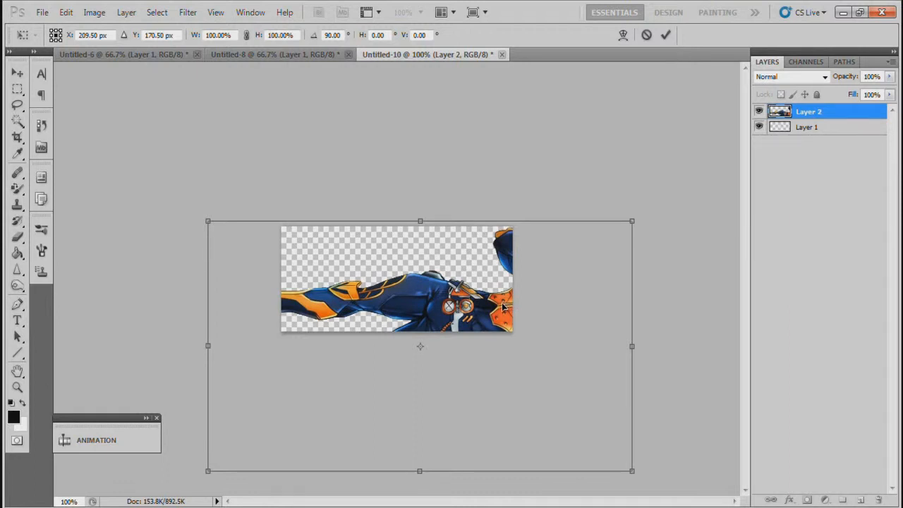
drag(504, 305, 439, 265)
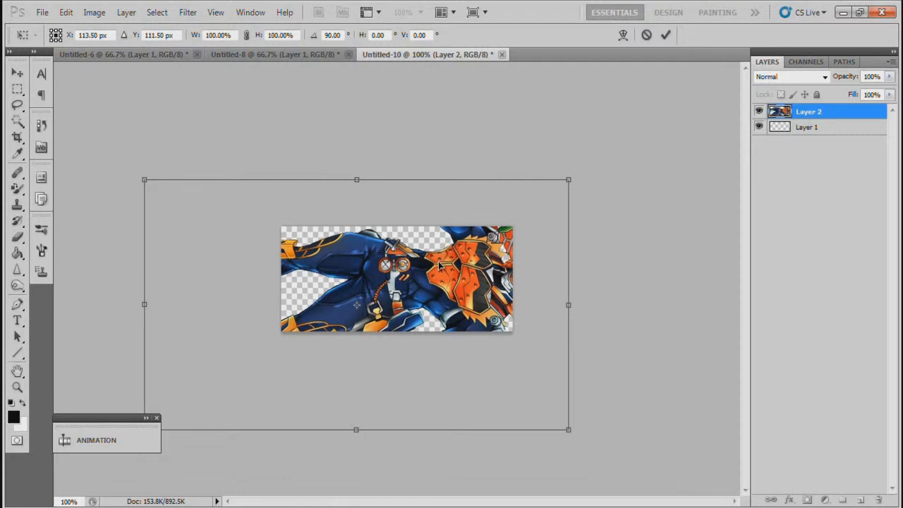
key(Return)
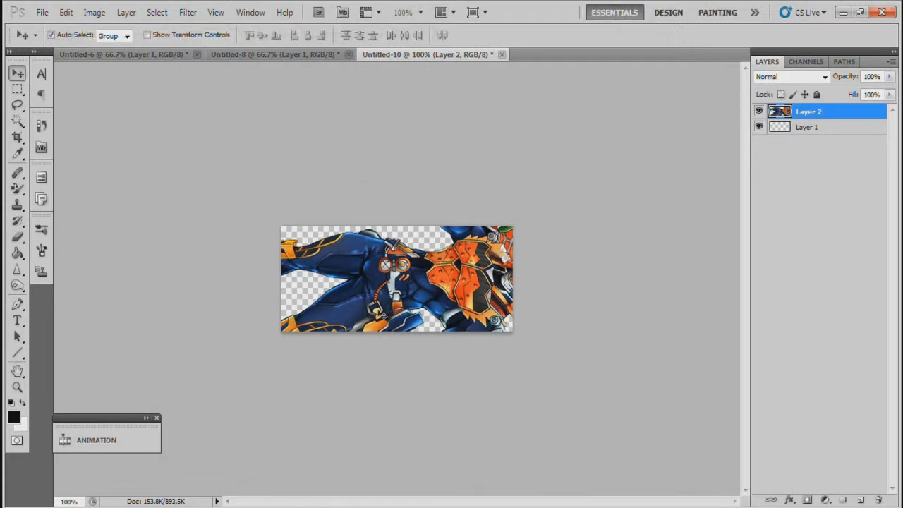
Step: Crop the document to the full canvas bounds to delete the parts of the render lying outside it
click(17, 139)
drag(237, 215, 576, 379)
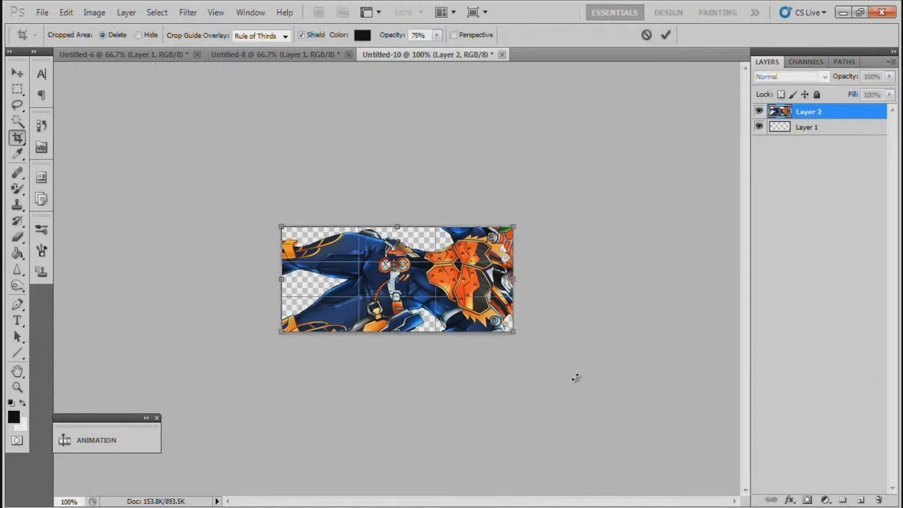
key(Return)
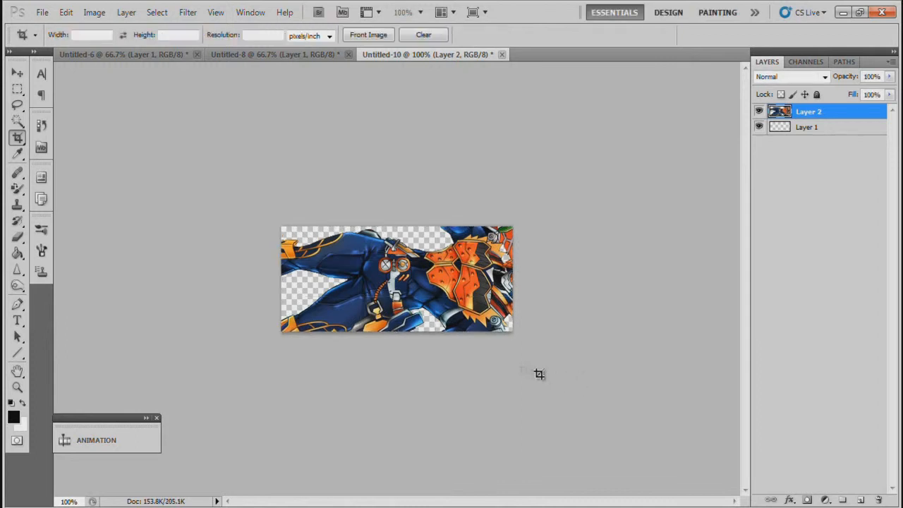
click(17, 74)
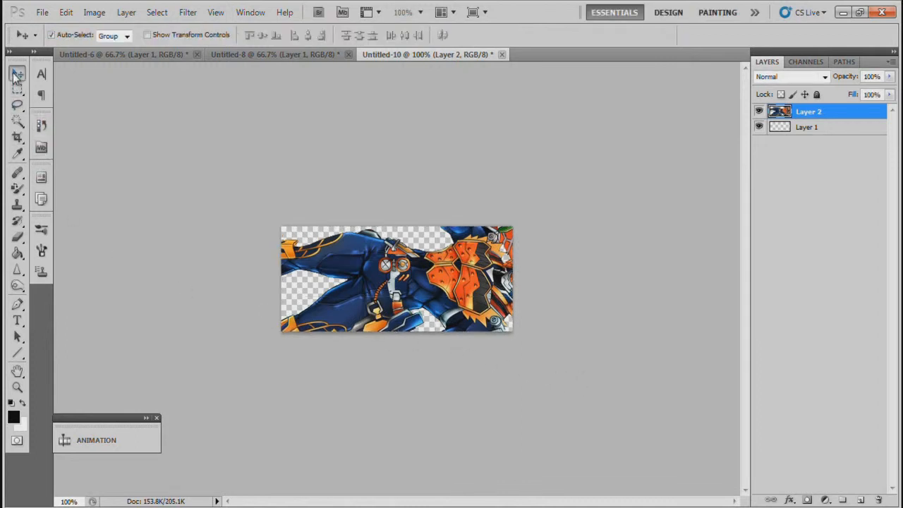
Step: Apply a Motion Blur to the warrior layer with an angle of 55° and a distance of 279 pixels
click(188, 14)
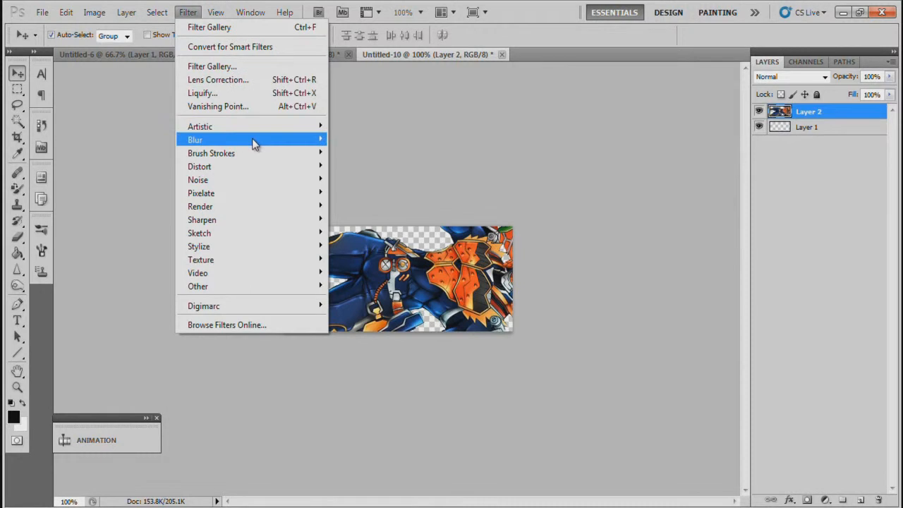
mouse_move(253, 140)
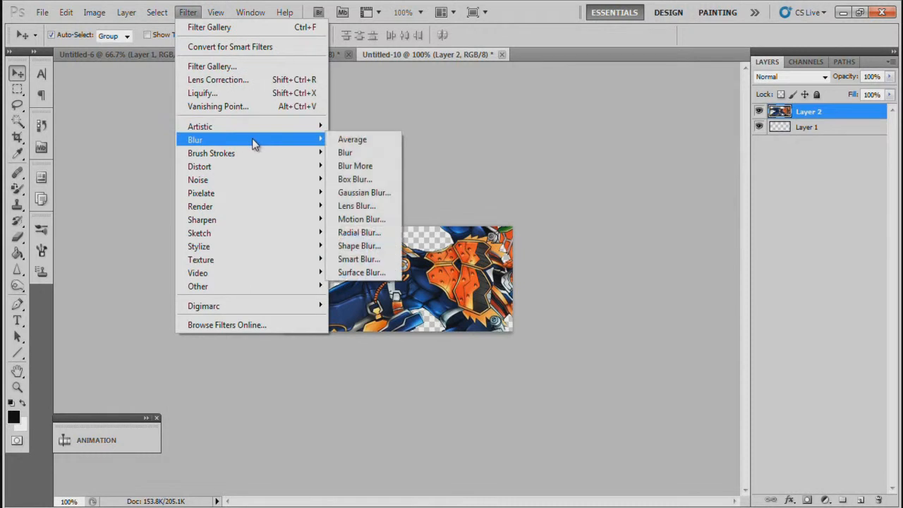
click(374, 219)
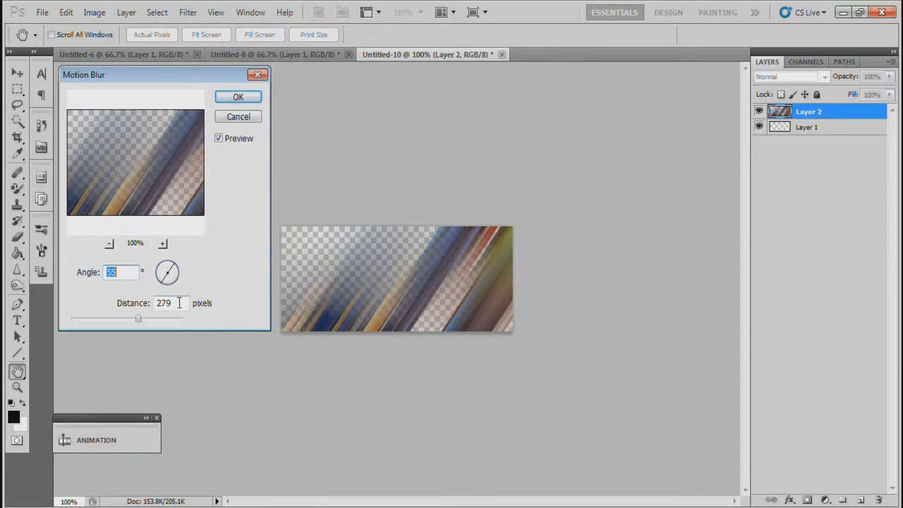
click(244, 98)
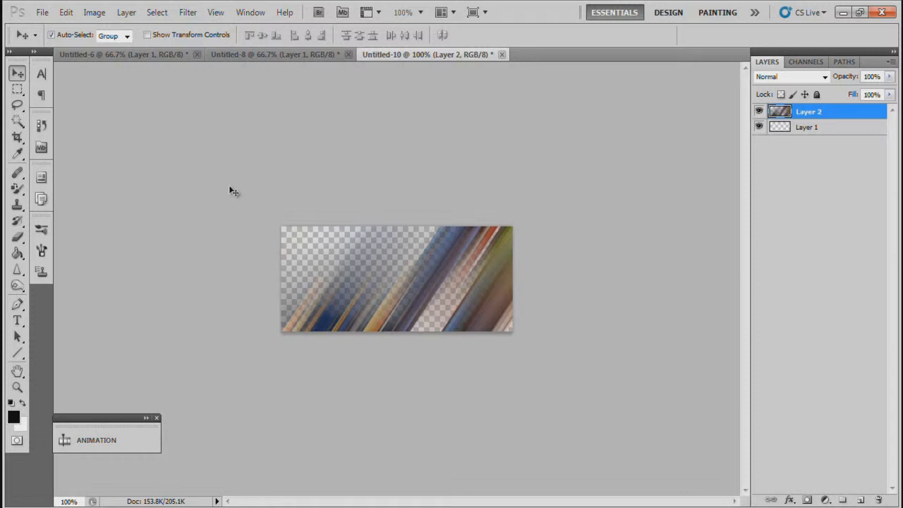
Step: Duplicate the blurred layer and rotate the copy 180° over the canvas
key(ctrl+j)
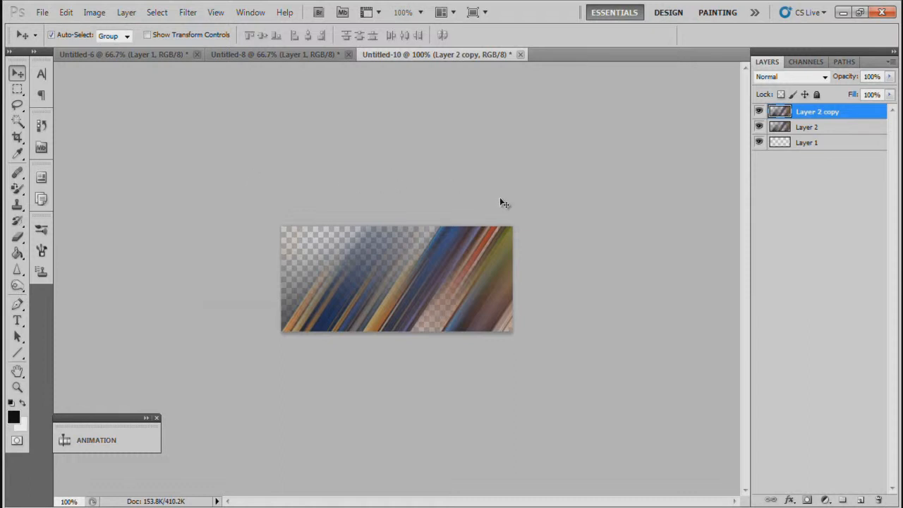
key(ctrl+t)
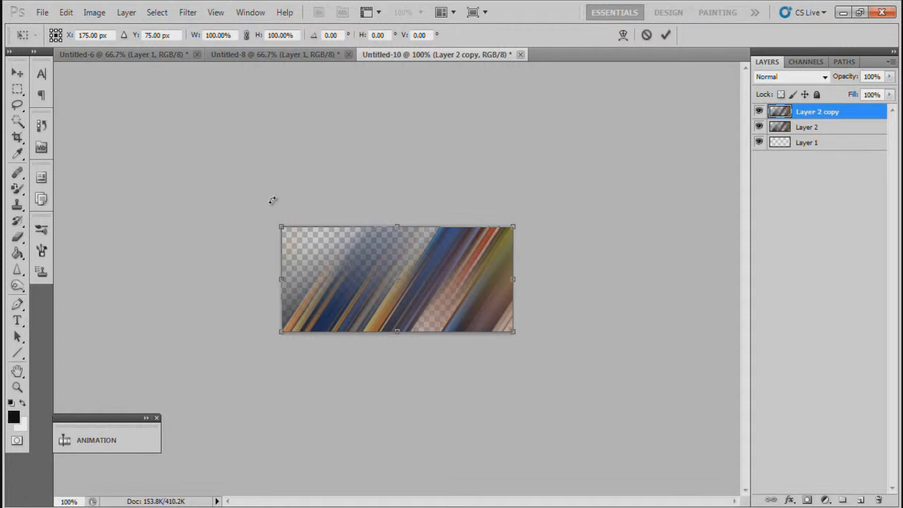
drag(266, 223, 516, 363)
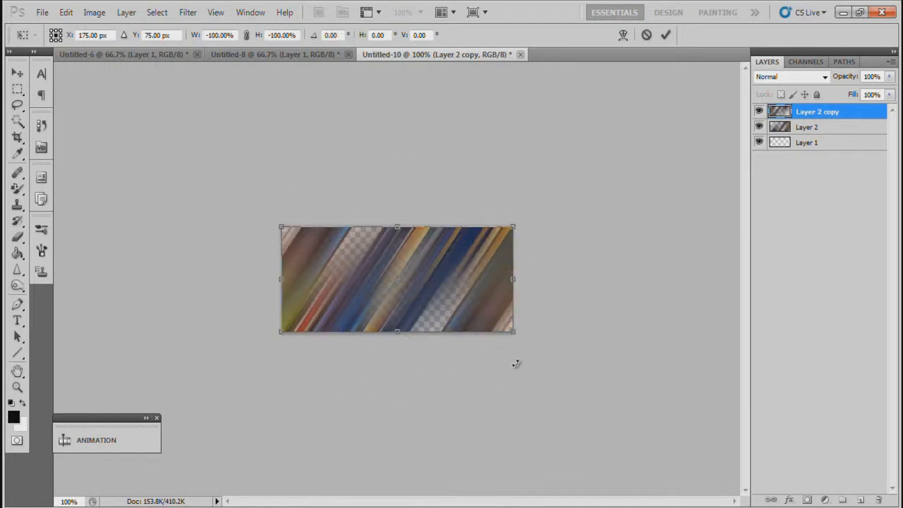
key(Return)
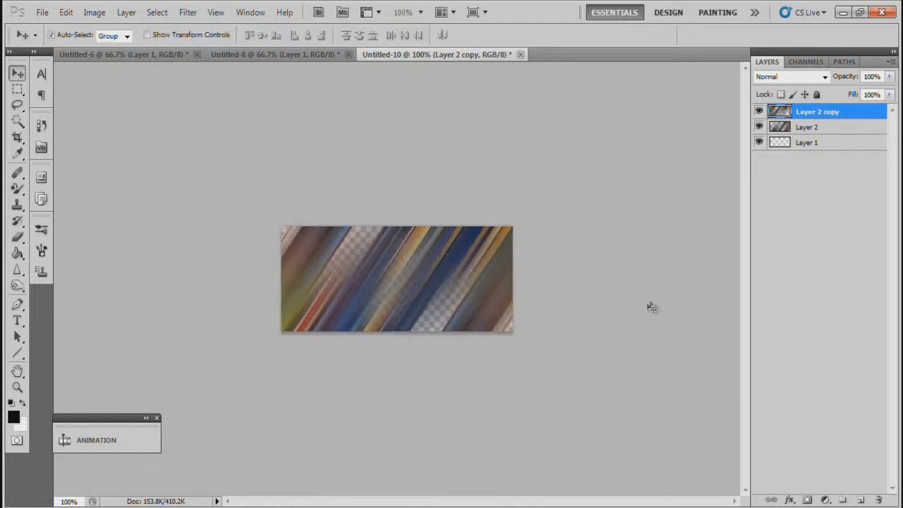
Step: Merge the rotated copy with Layer 2 into a single streak layer
shift+click(834, 129)
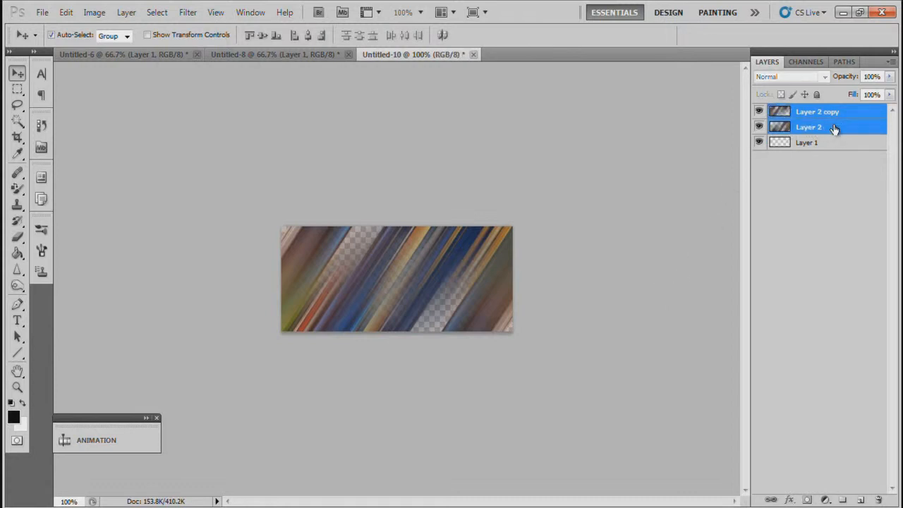
right_click(834, 129)
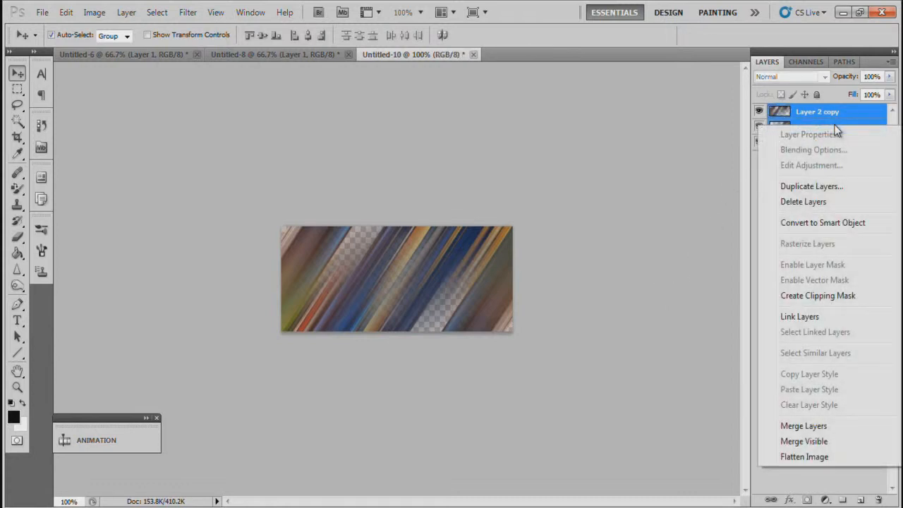
click(803, 427)
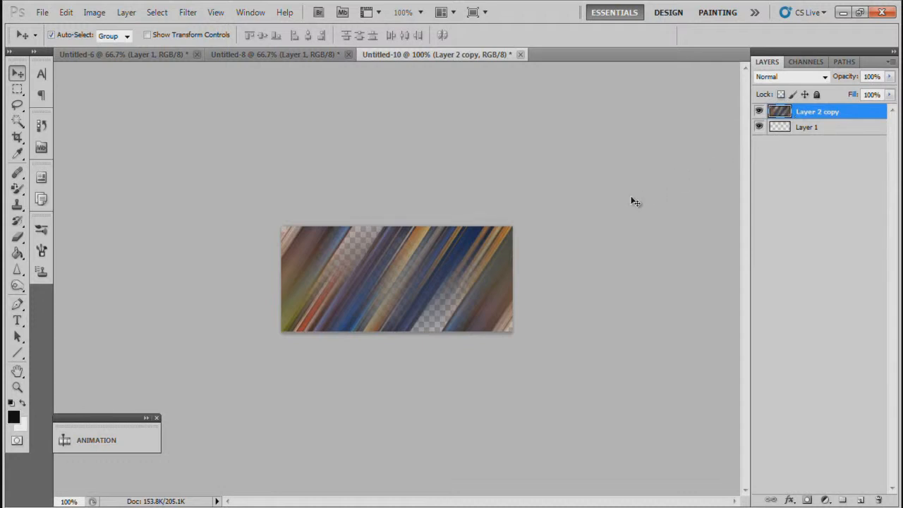
Step: Duplicate the merged streak layer and rotate the copy 90° clockwise
key(ctrl+j)
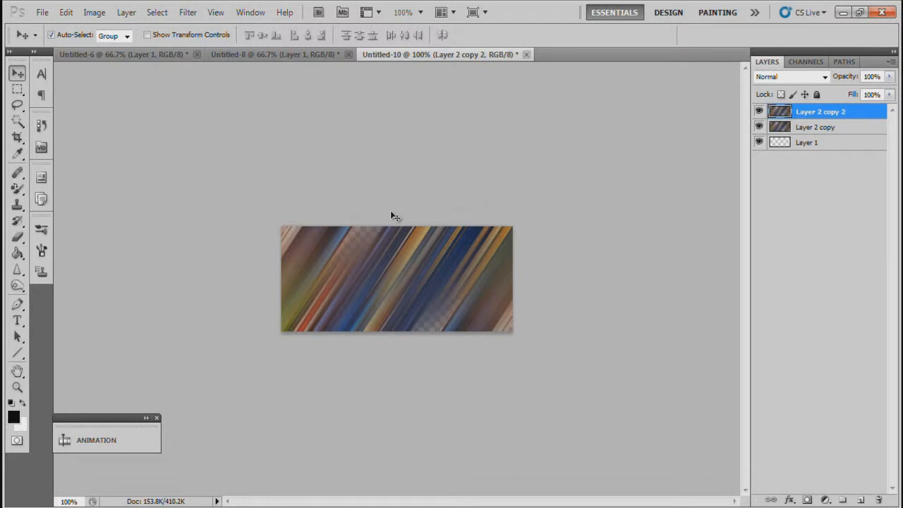
key(ctrl+t)
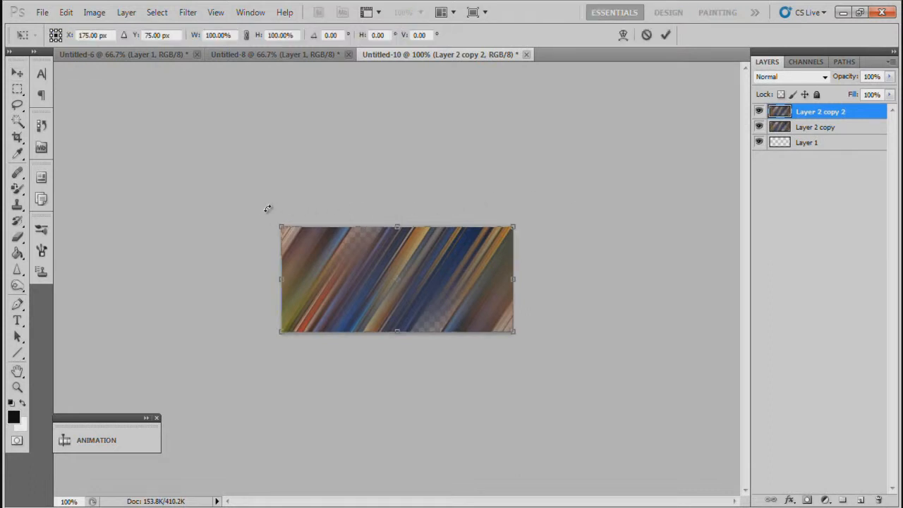
drag(285, 184, 451, 162)
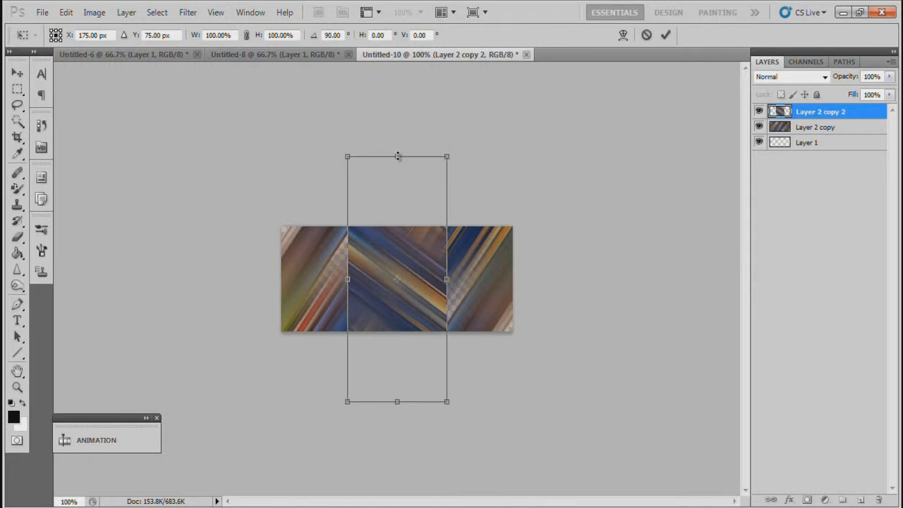
Step: Scale the rotated copy to about 45% width and 235% height to cover the canvas, and set its blend mode to Lighten
drag(397, 156, 396, 224)
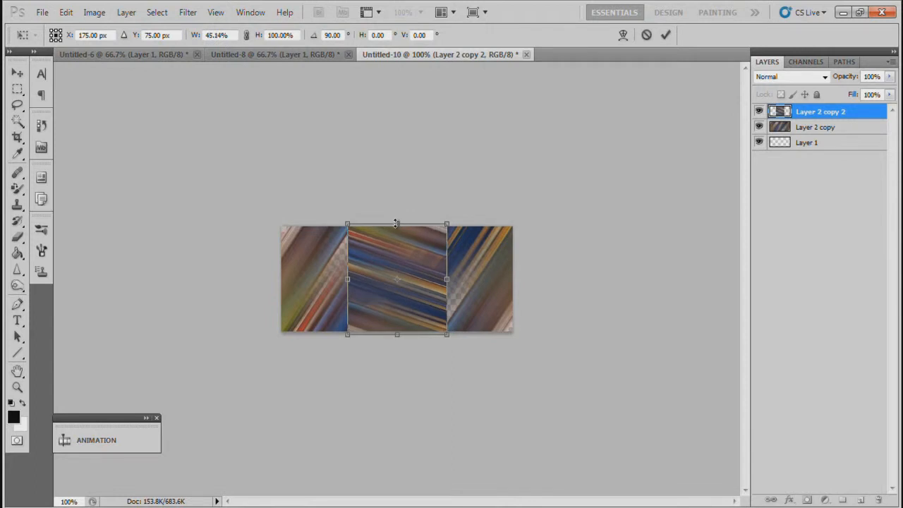
drag(446, 279, 515, 282)
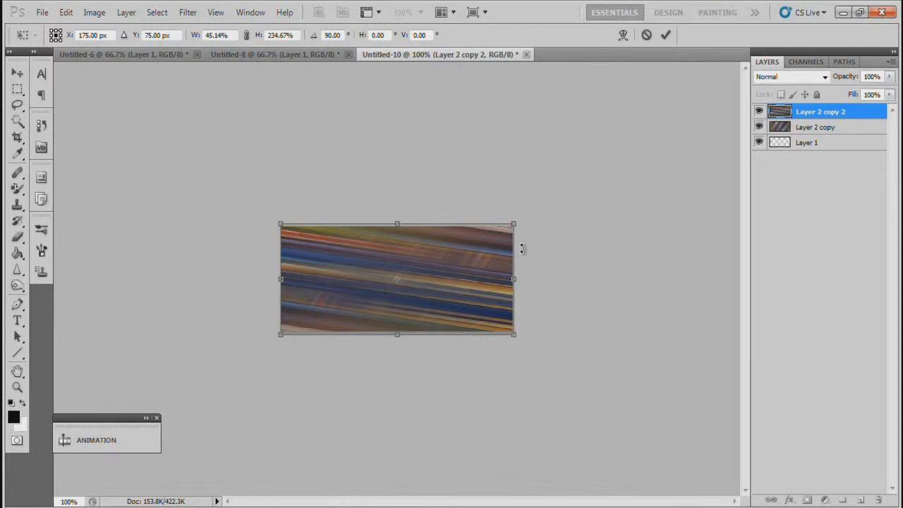
key(Return)
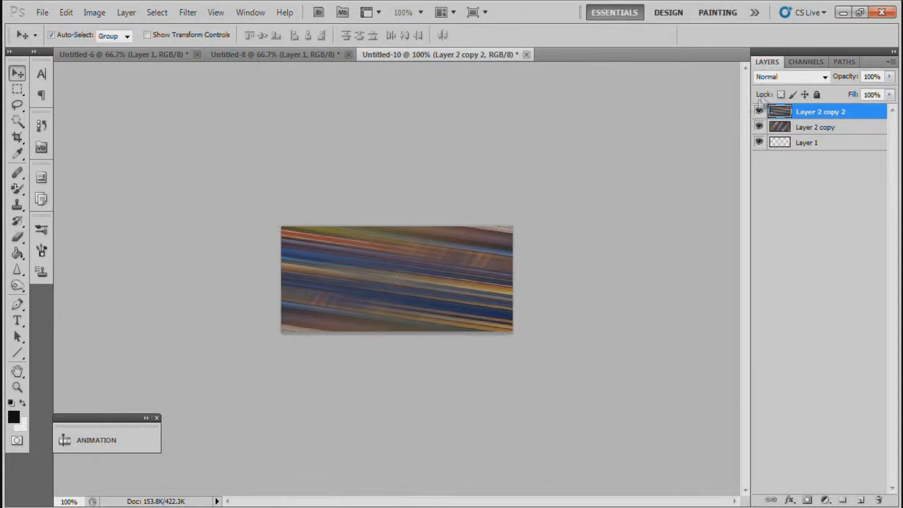
click(781, 77)
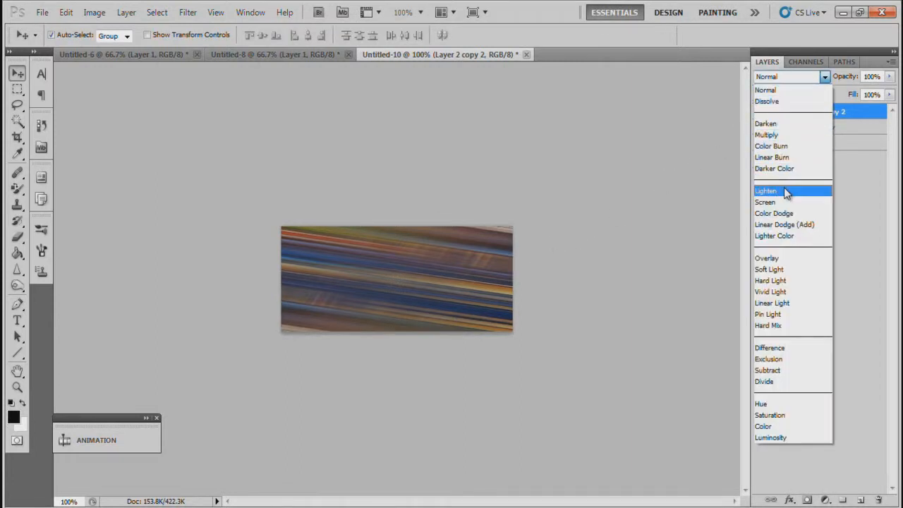
click(787, 192)
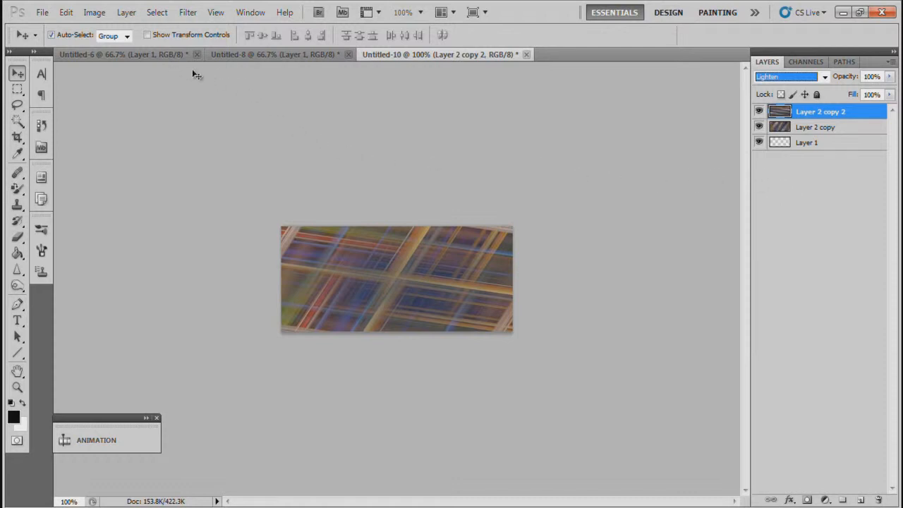
Step: Copy the full-body armored warrior render into the signature document and place its head and chest over the right half of the canvas
click(154, 55)
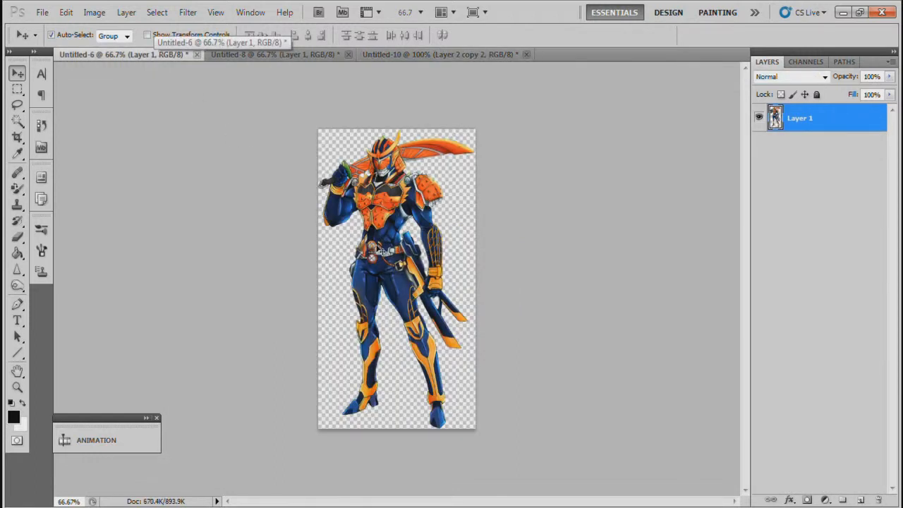
drag(381, 250, 459, 277)
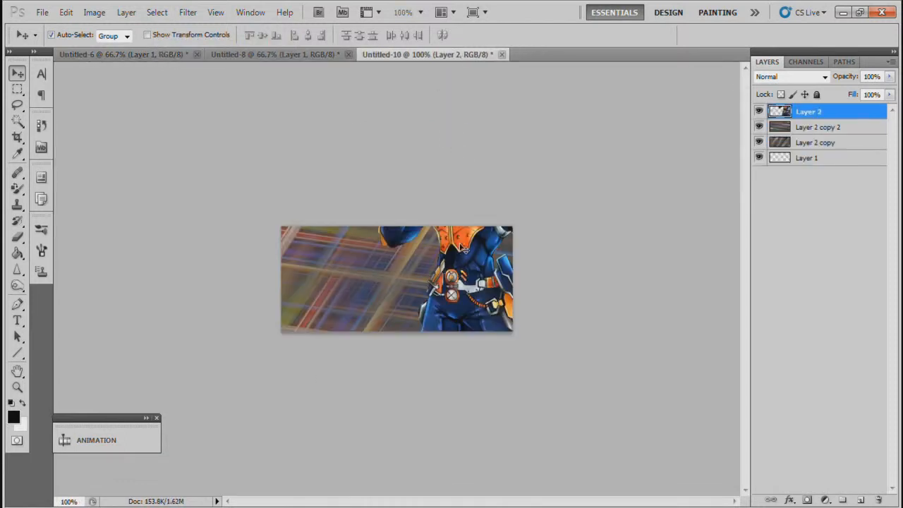
drag(464, 250, 452, 351)
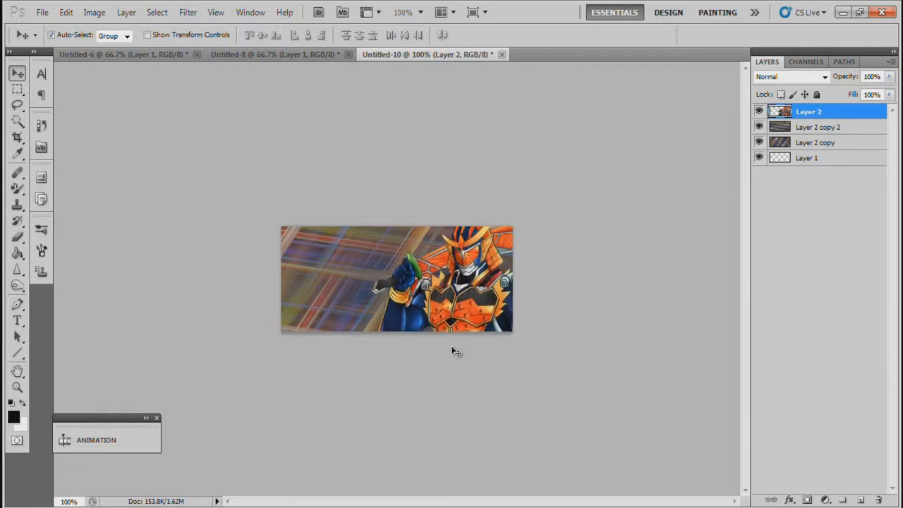
Step: Scale the warrior render proportionally to about 84% and reposition it so the helmet and torso fit the right side of the canvas
key(ctrl+t)
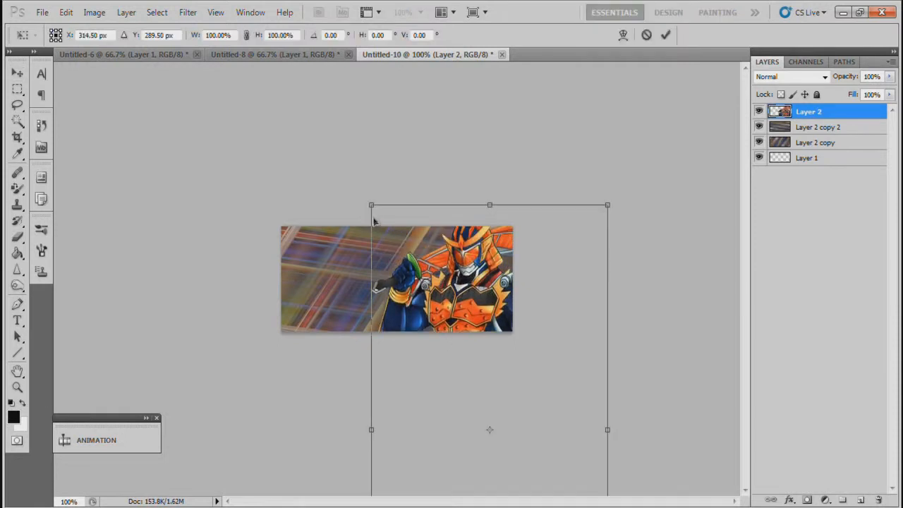
drag(371, 205, 389, 242)
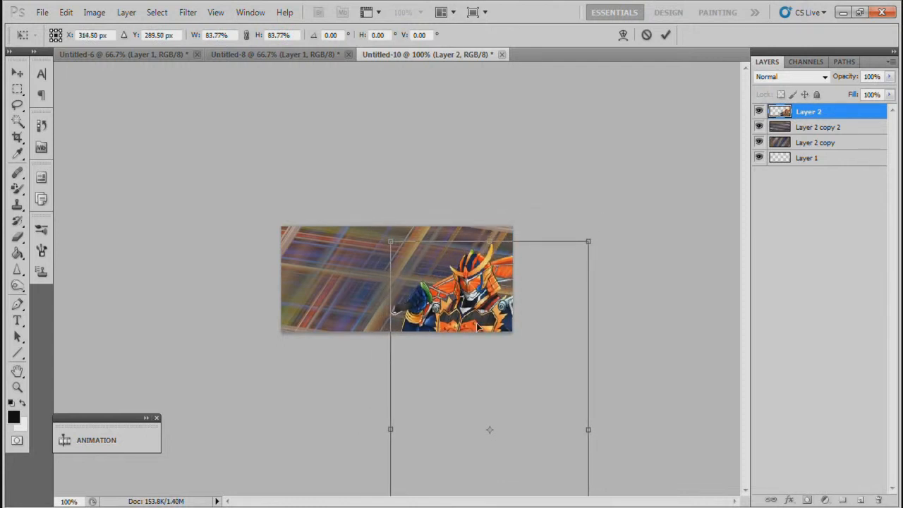
drag(478, 326, 464, 296)
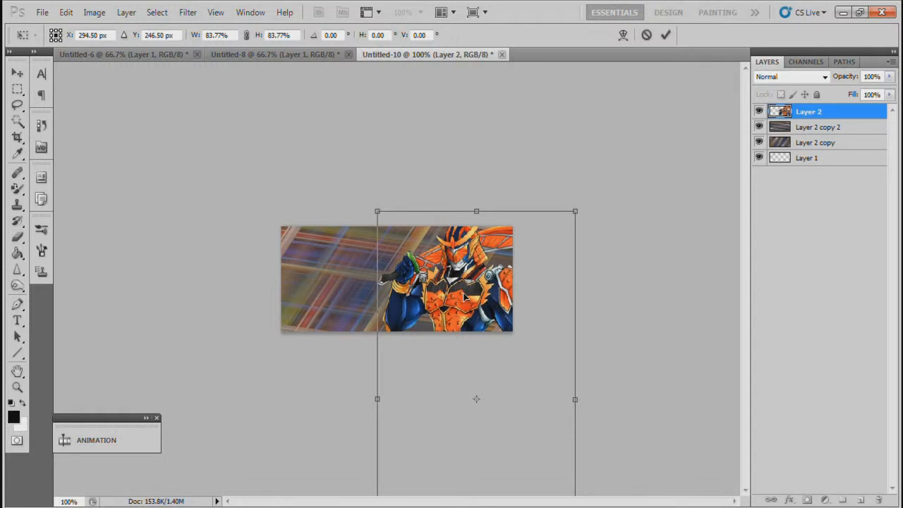
key(Return)
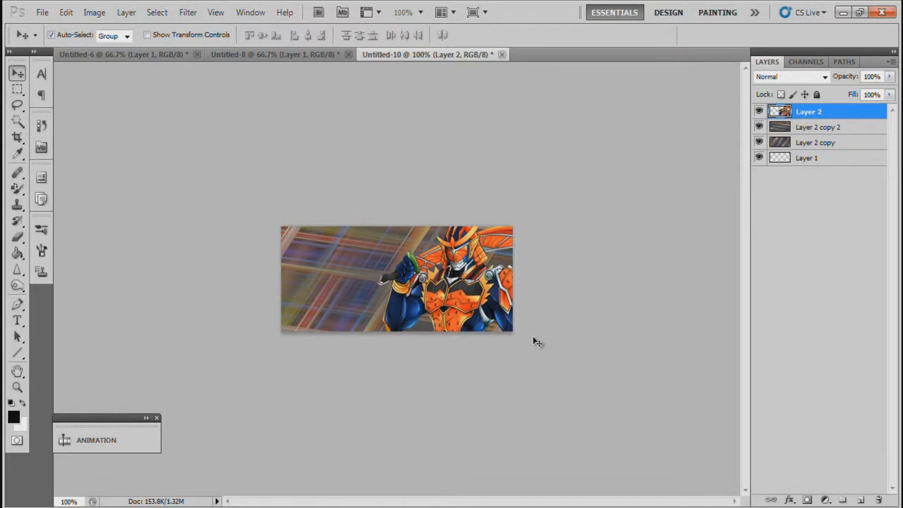
Step: Copy the orange-headed figure render into the signature document and move its layer below the warrior on Layer 2
click(271, 56)
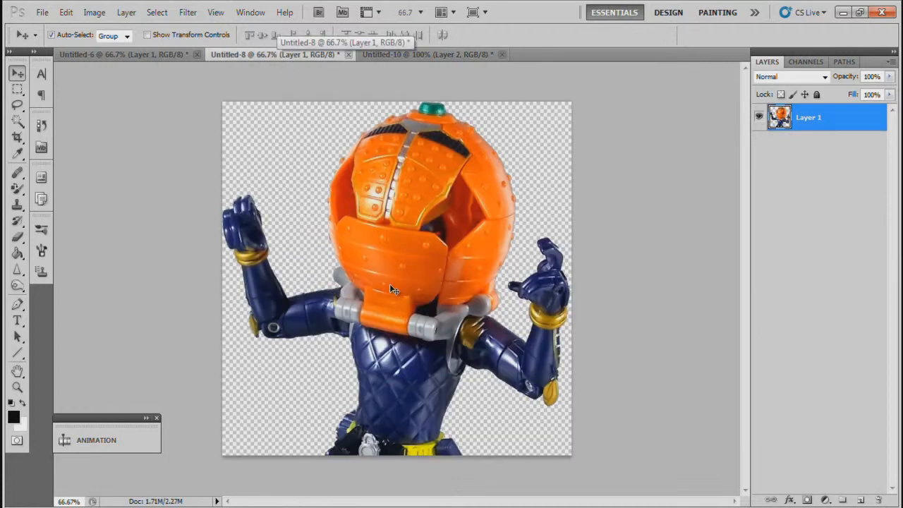
drag(390, 285, 423, 220)
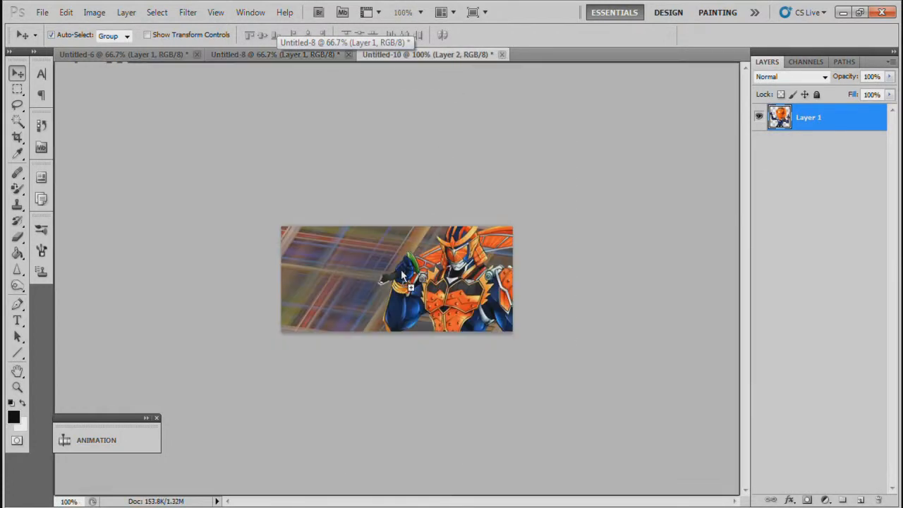
drag(380, 286, 380, 286)
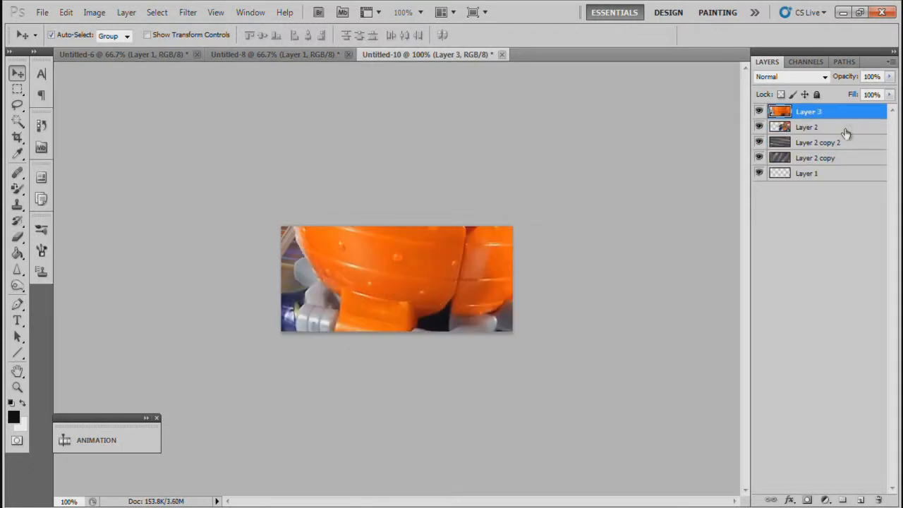
drag(846, 118, 847, 141)
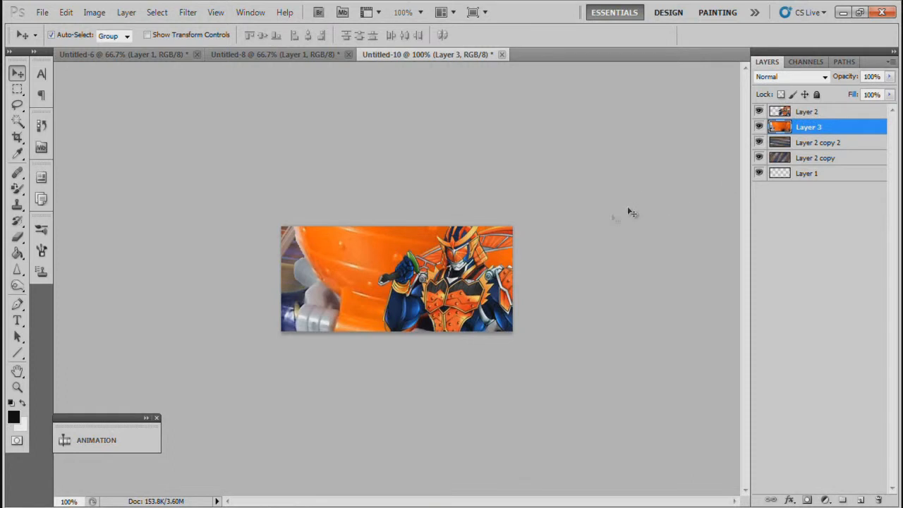
Step: Scale the orange-headed figure proportionally to about 26% and move it to the left half of the canvas
key(ctrl+t)
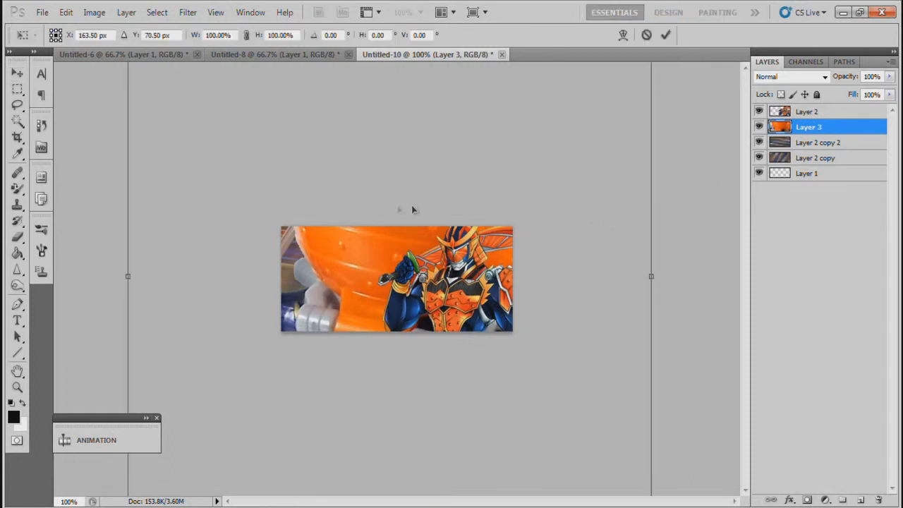
drag(328, 202, 353, 268)
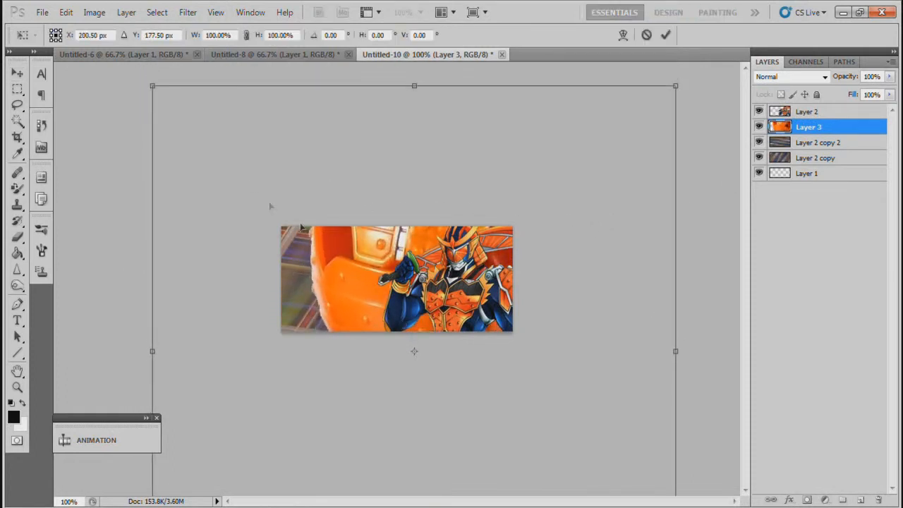
drag(153, 84, 320, 267)
drag(347, 295, 261, 248)
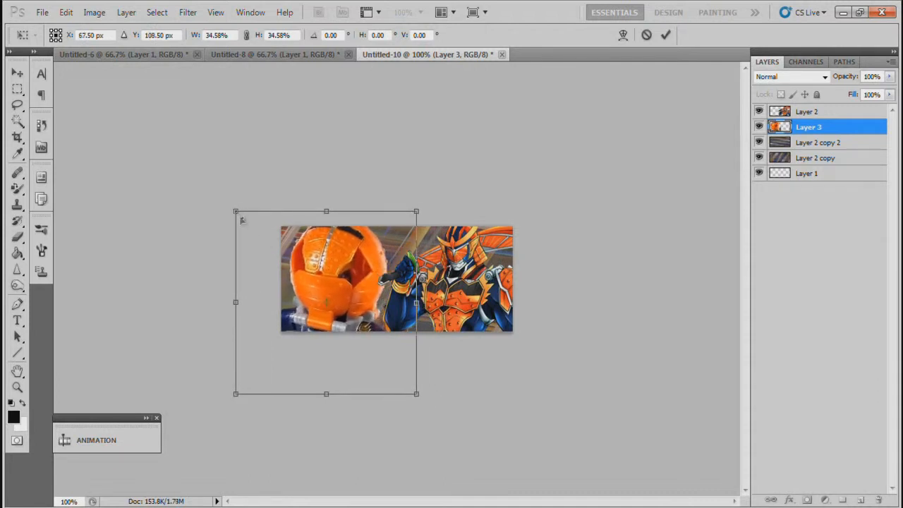
drag(237, 214, 257, 234)
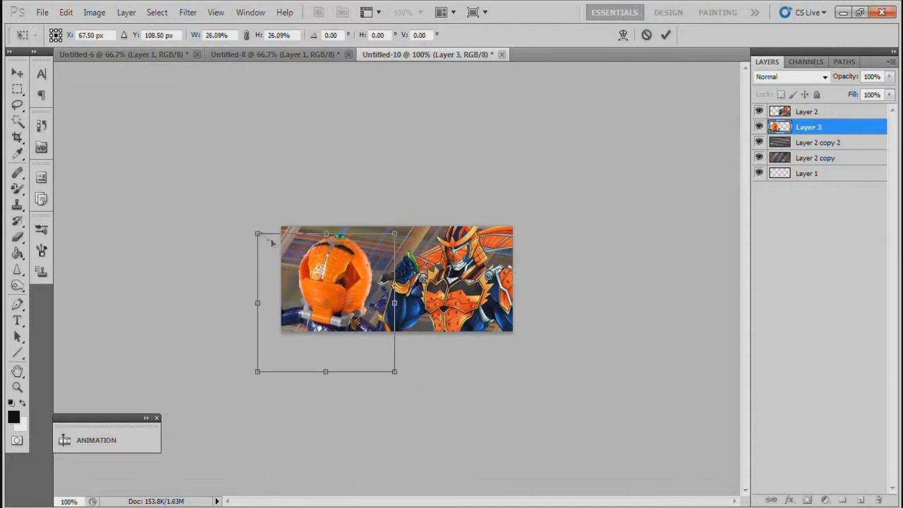
Step: Flip the orange-headed figure horizontally and shift it up and right so its head and torso fit left of the warrior
right_click(327, 274)
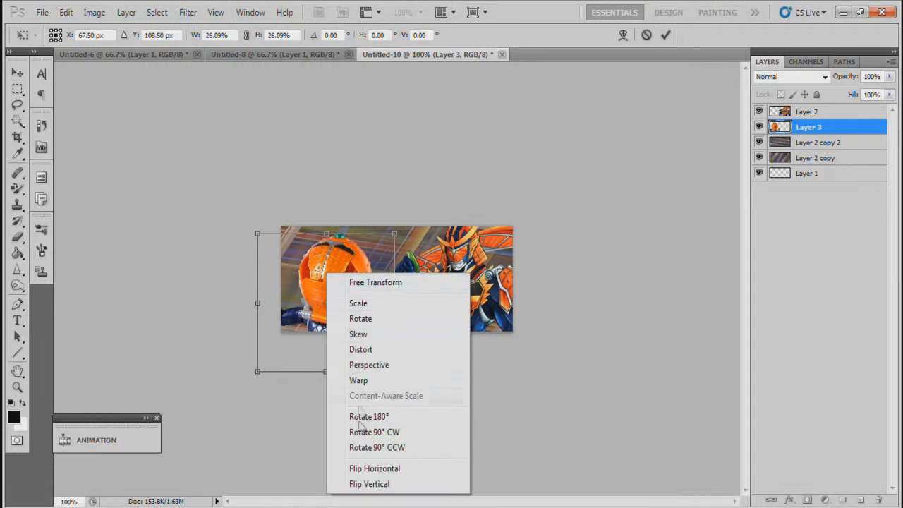
click(381, 469)
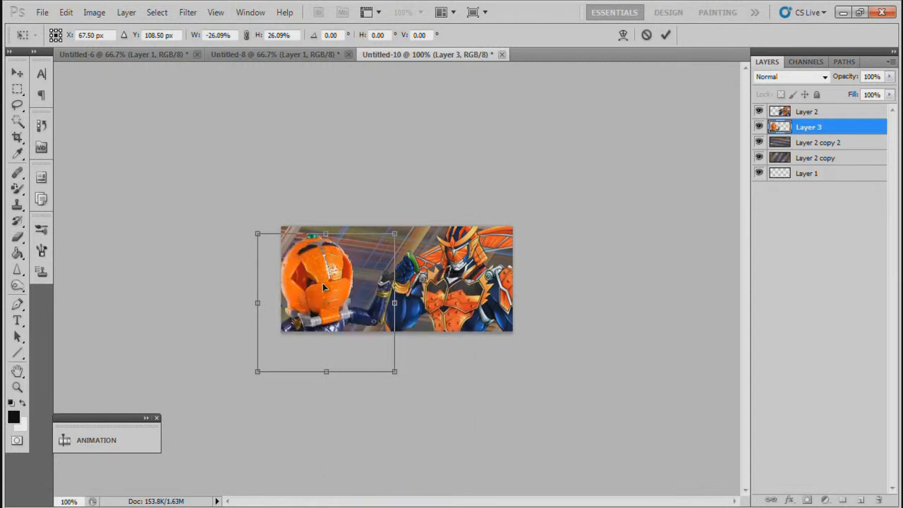
drag(322, 283, 341, 268)
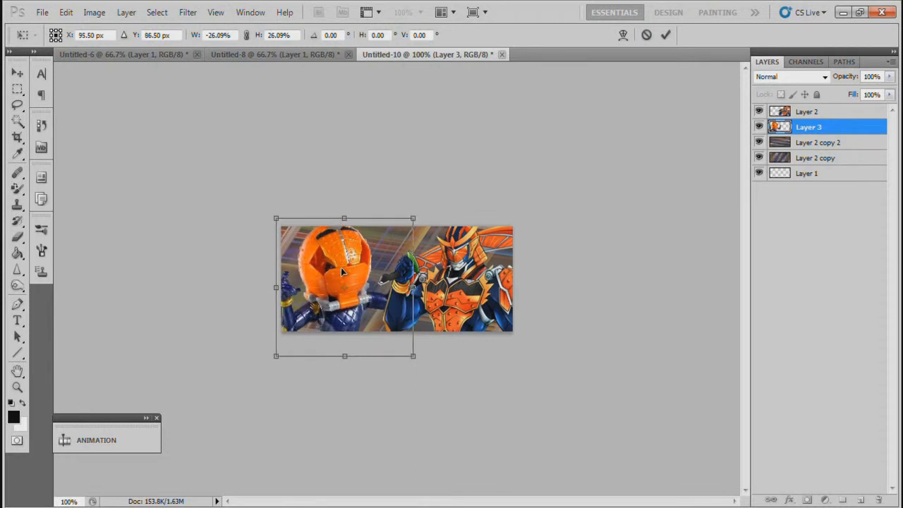
key(Return)
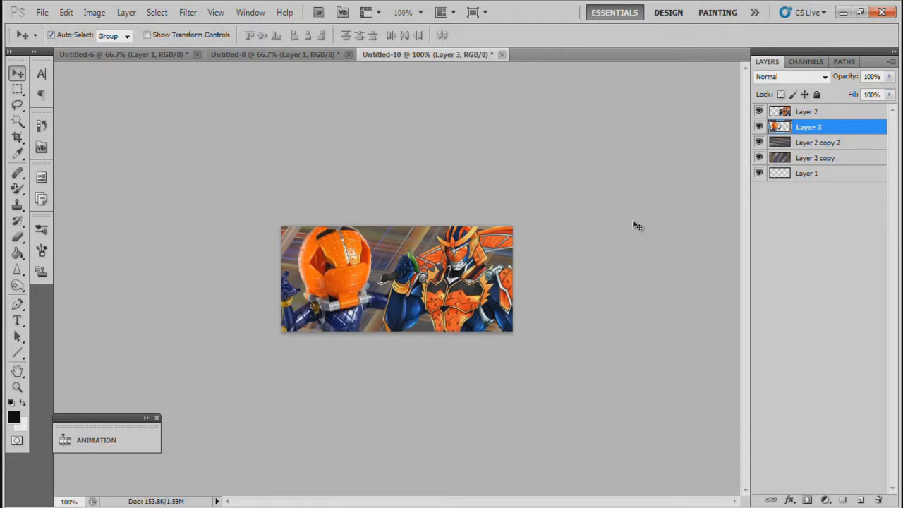
Step: Set both the fill and the opacity of the orange-headed figure's layer to 50%
click(878, 94)
text(50)
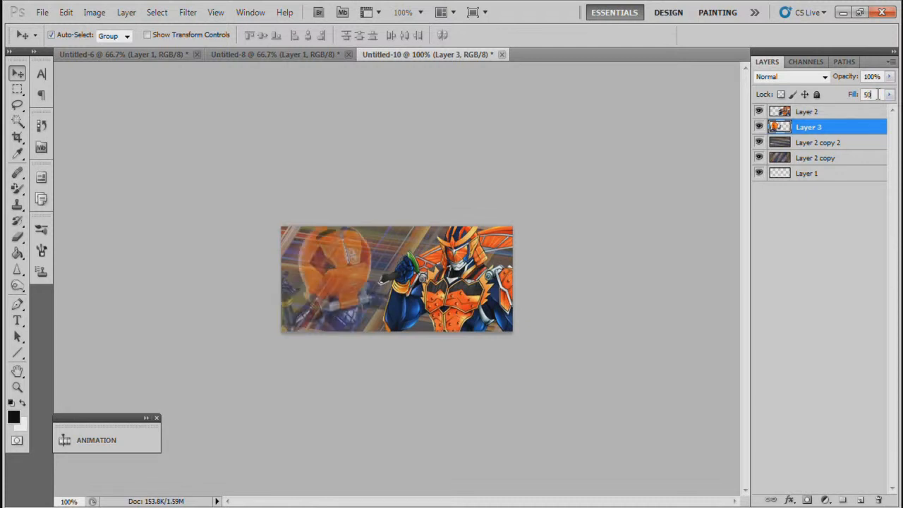
click(873, 74)
text(50)
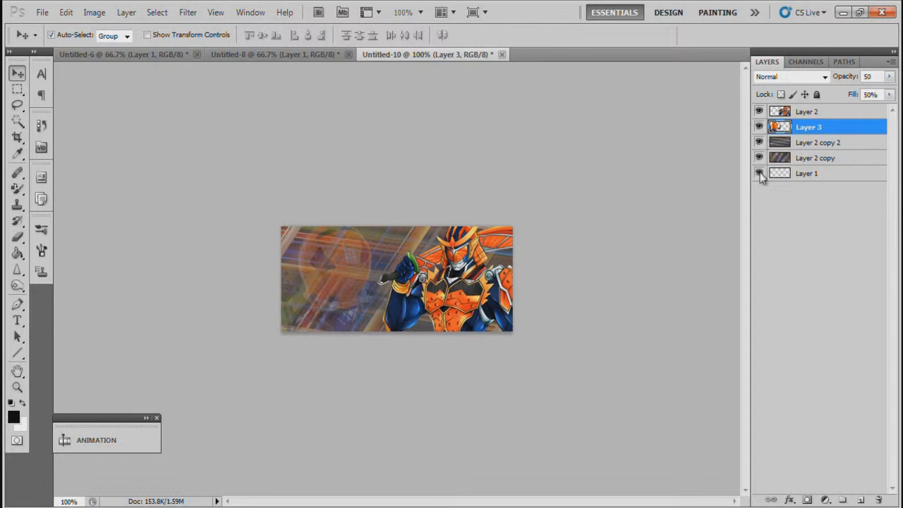
Step: Move the empty Layer 1 to the top of the layer stack and fill it with black
click(815, 177)
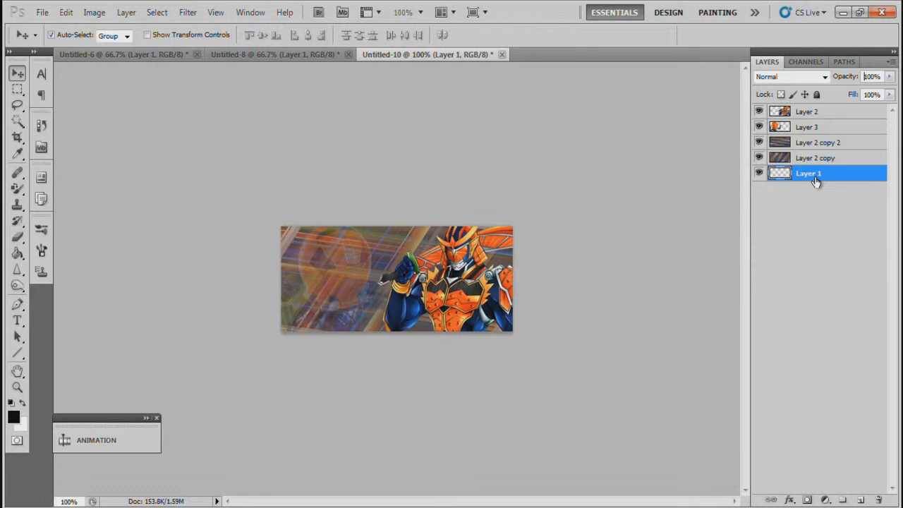
drag(829, 180, 836, 113)
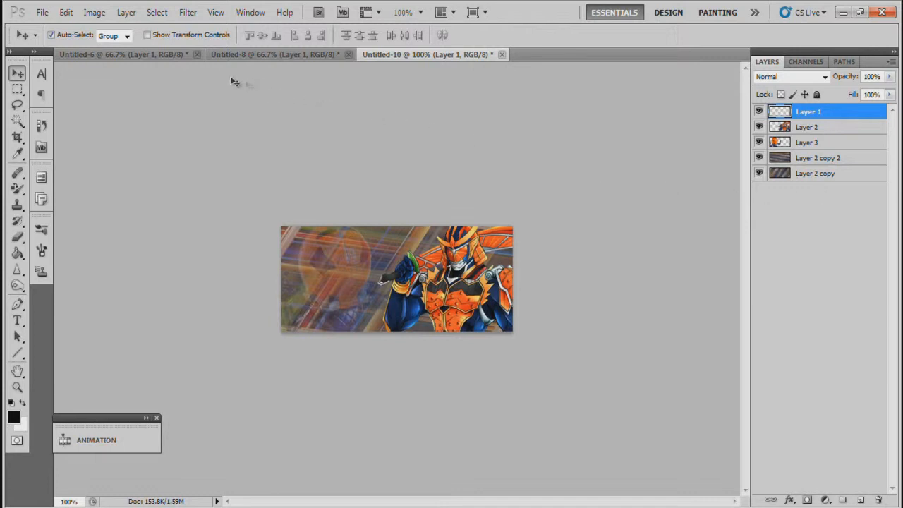
click(17, 253)
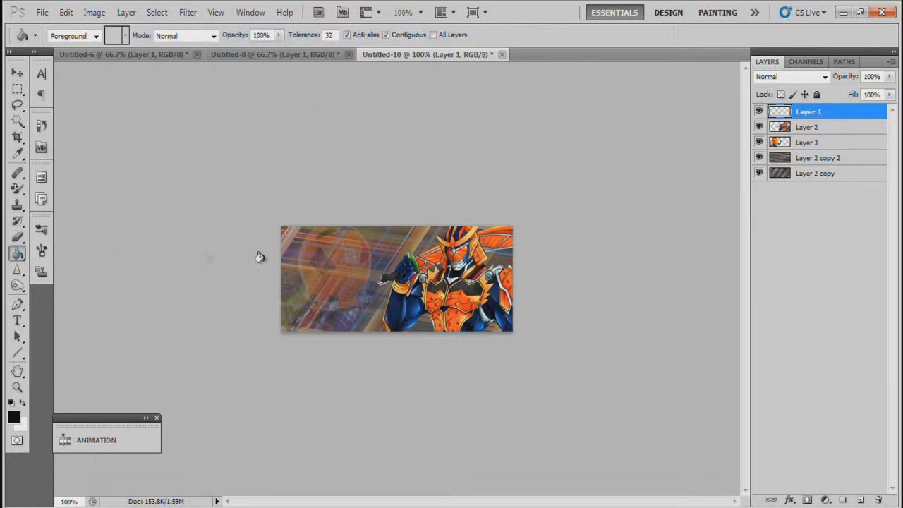
click(316, 256)
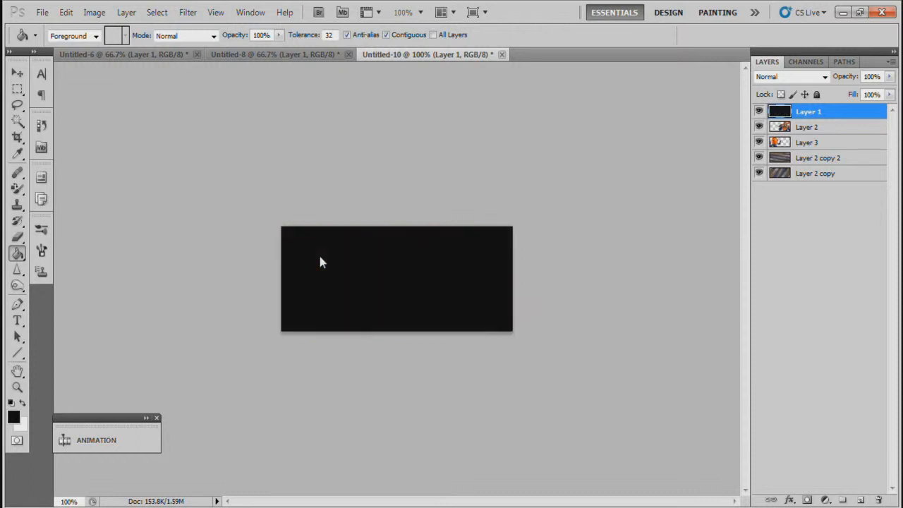
Step: Apply the Graphic Pen filter to the black layer with stroke length 15, light/dark balance 50 and Right Diagonal stroke direction
click(187, 12)
click(215, 67)
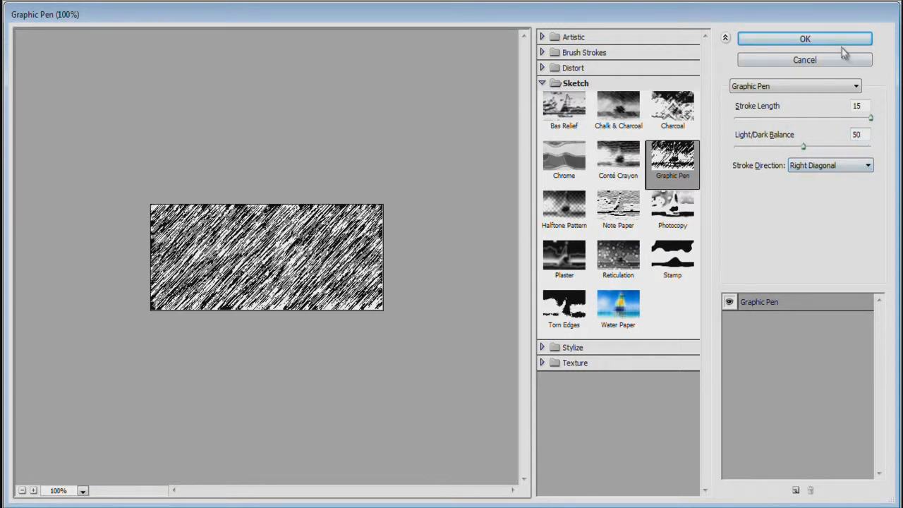
click(805, 40)
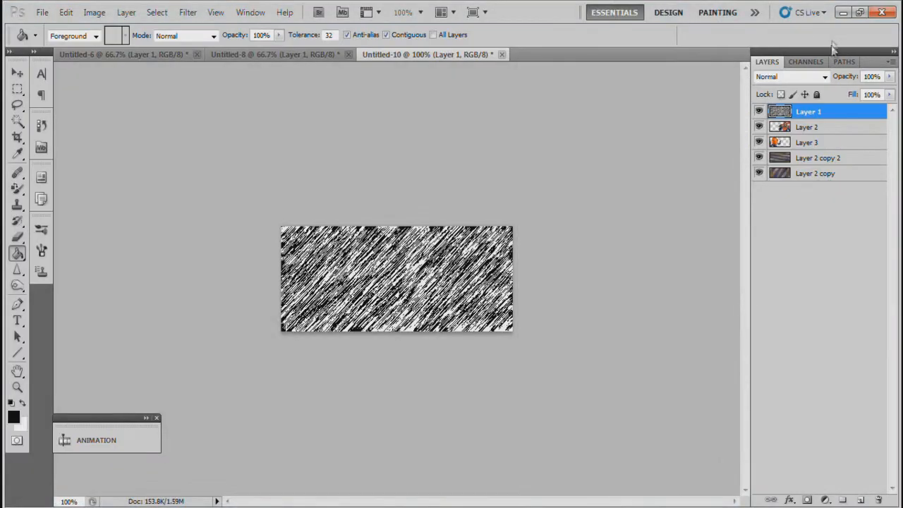
Step: Set the pen-stroke layer's blend mode to Overlay, with 50% opacity and 50% fill
click(825, 77)
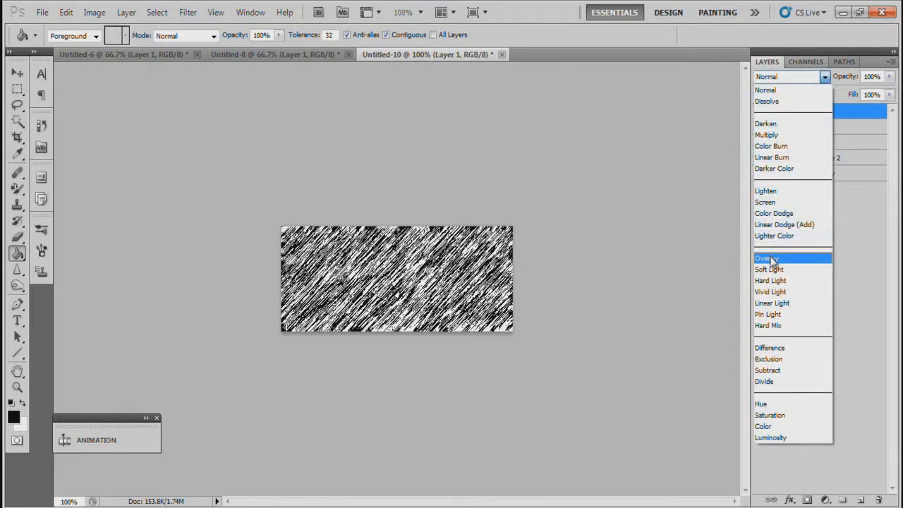
click(774, 259)
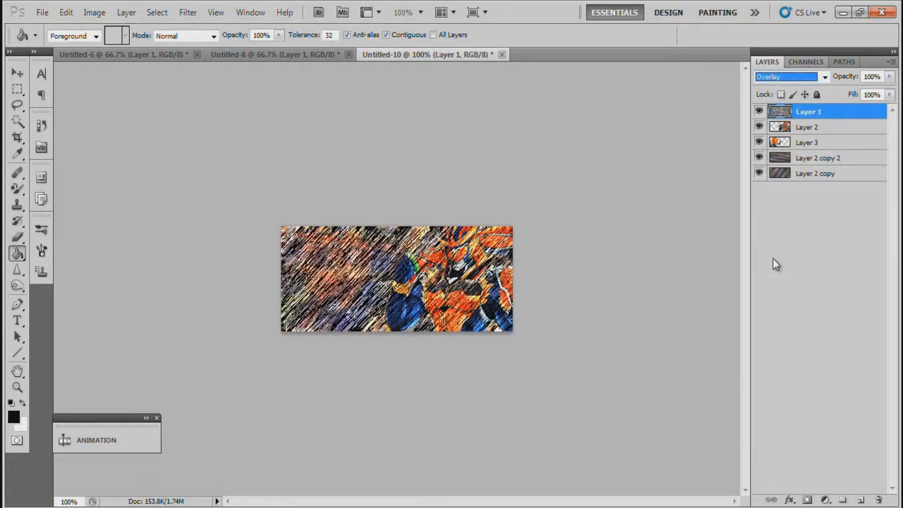
click(882, 78)
click(883, 78)
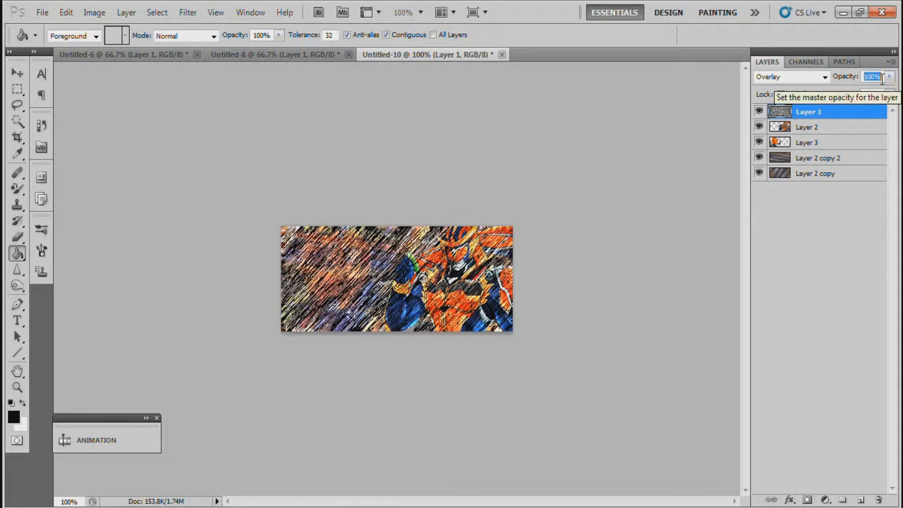
text(50)
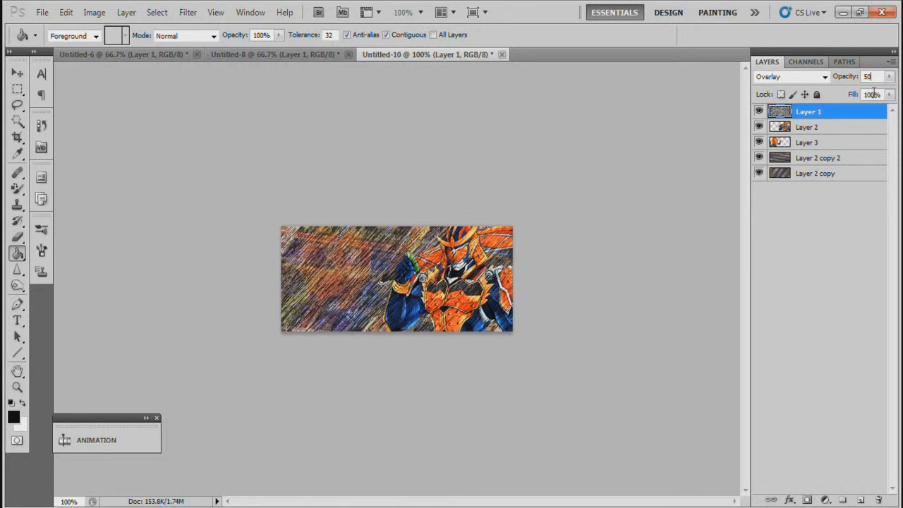
click(879, 95)
text(50)
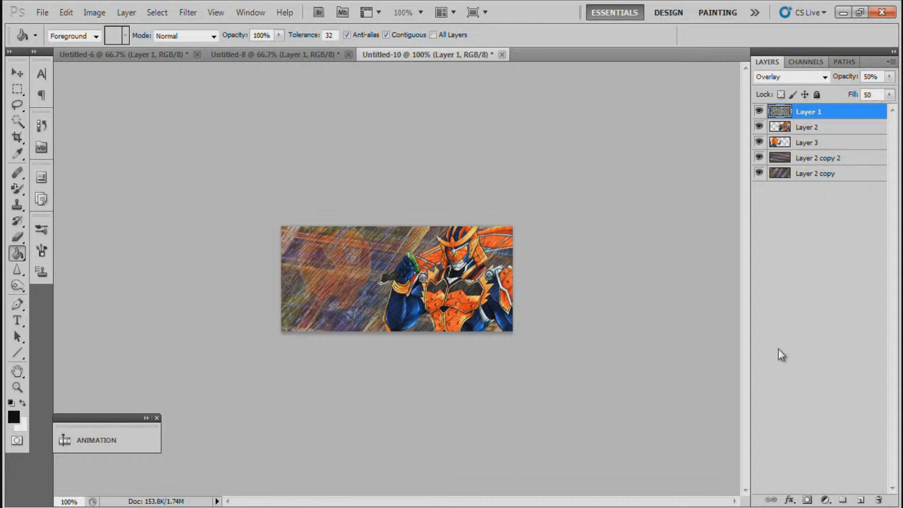
Step: Add the nickname as a horizontal text in 19.23 pt Impact near the signature's lower-left corner
click(18, 322)
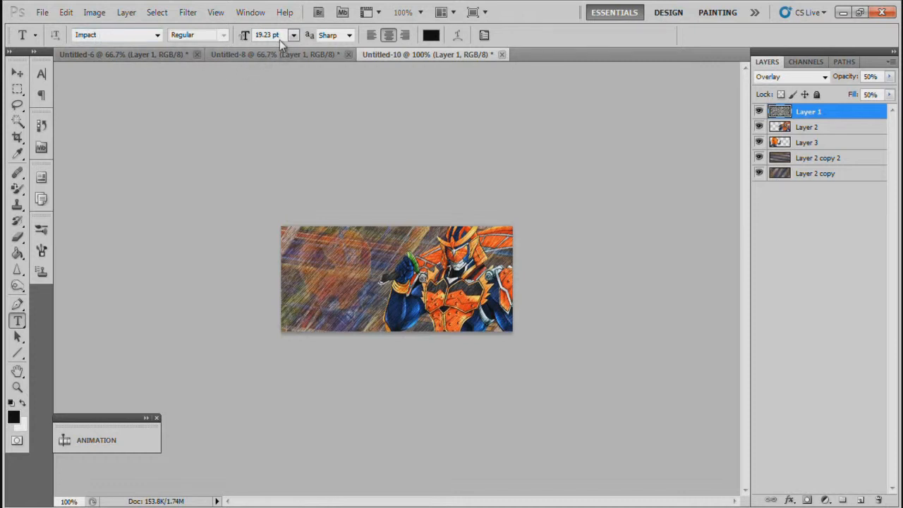
click(307, 311)
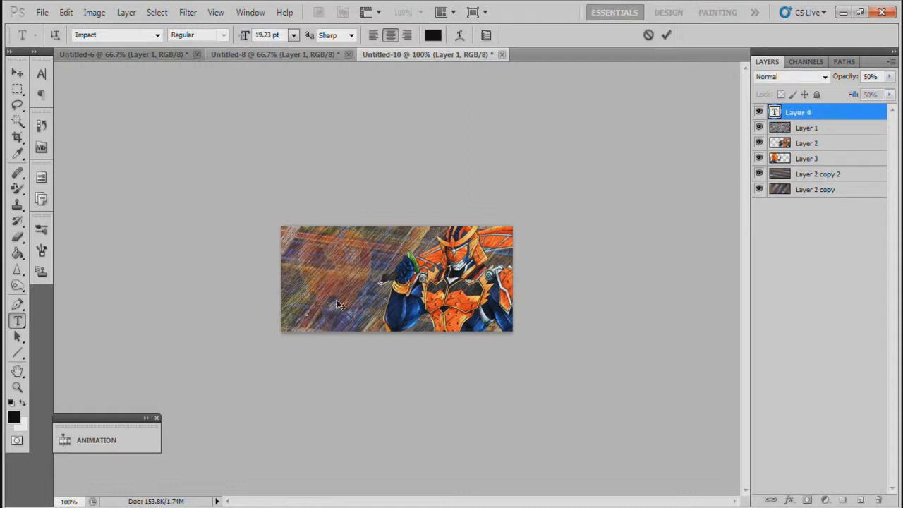
text(AKADave)
Step: Recolor the nickname text with an orange sampled from the warrior's armor and move it slightly right and down
click(307, 309)
double_click(307, 309)
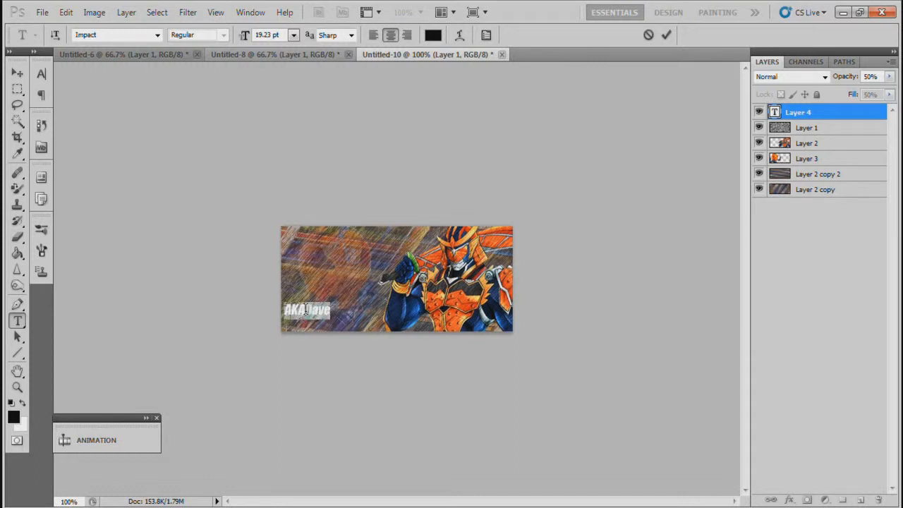
click(13, 417)
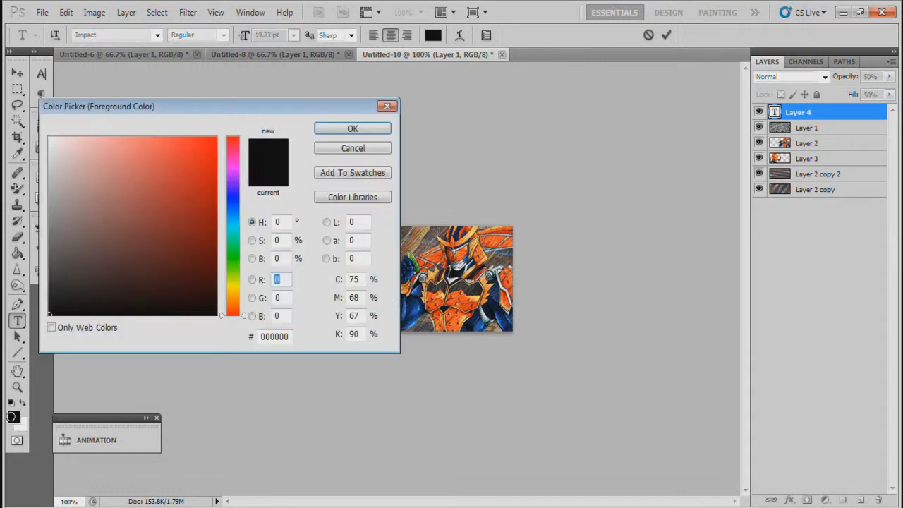
click(467, 290)
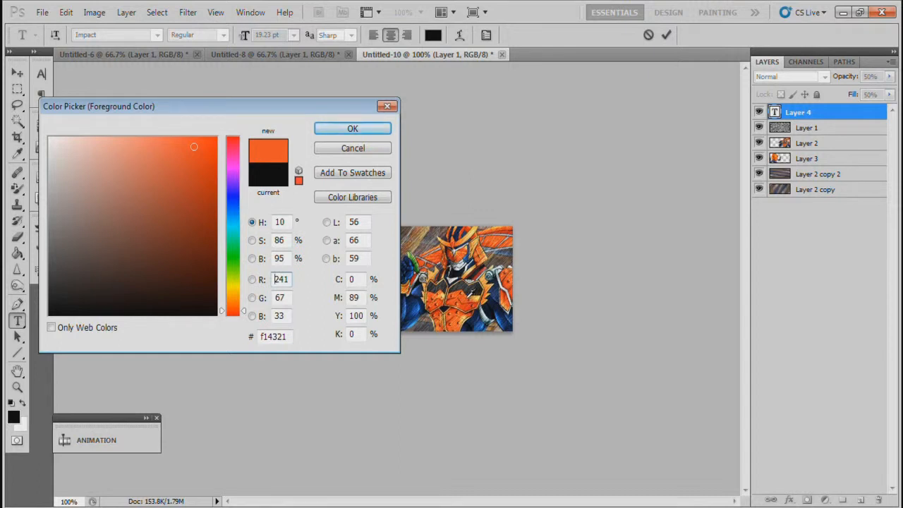
click(377, 131)
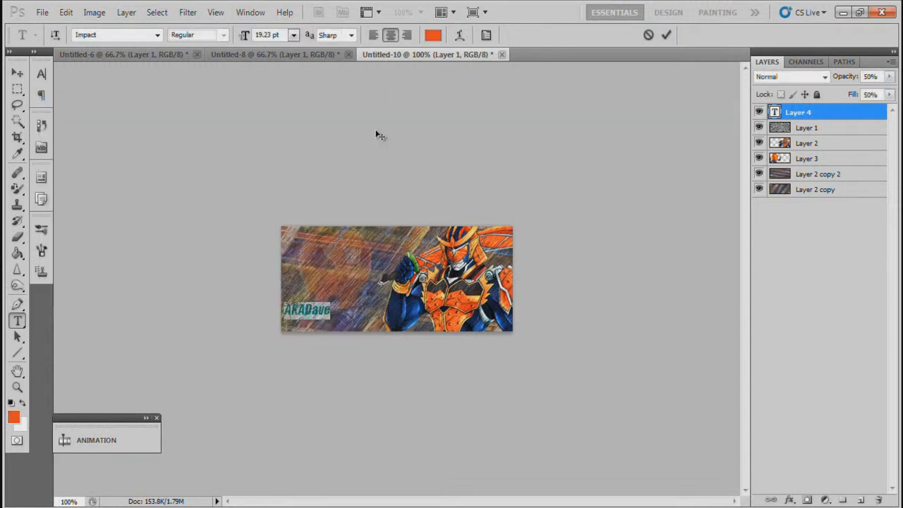
click(18, 73)
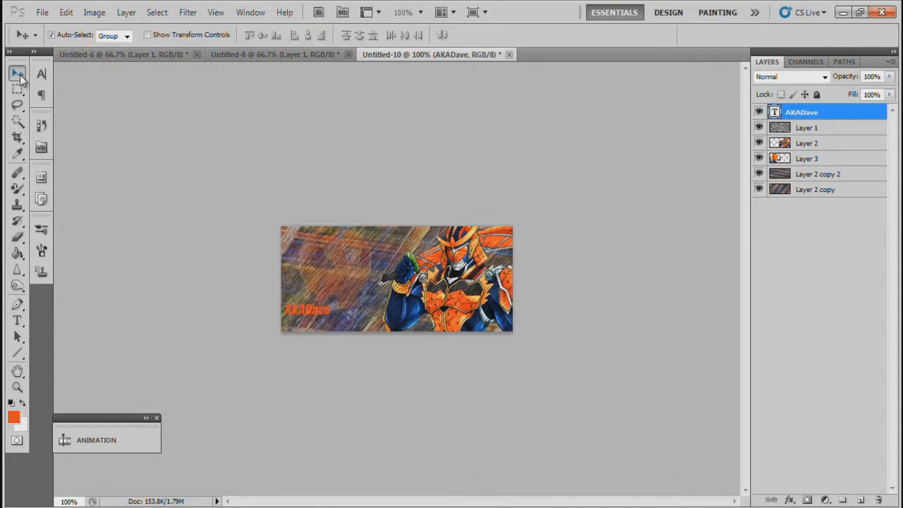
drag(300, 313, 310, 317)
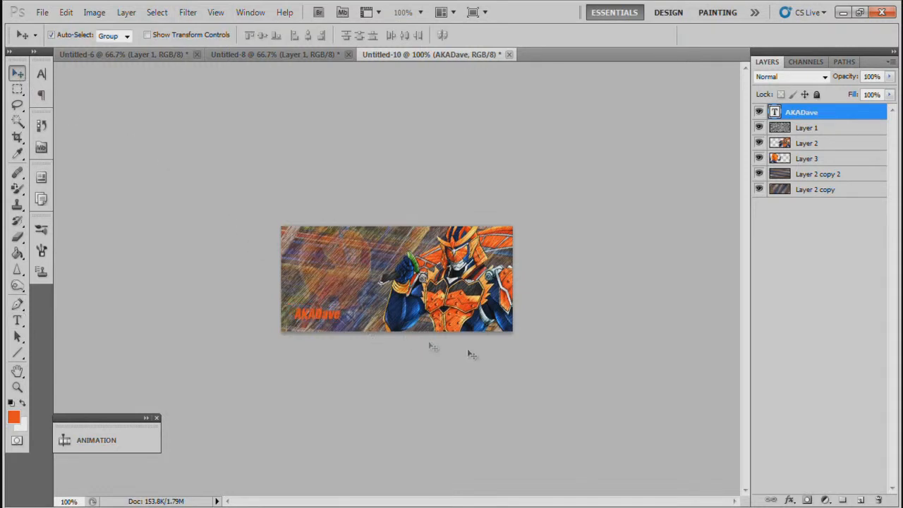
Step: Give the nickname text layer a 1 px black outside Stroke effect
double_click(864, 114)
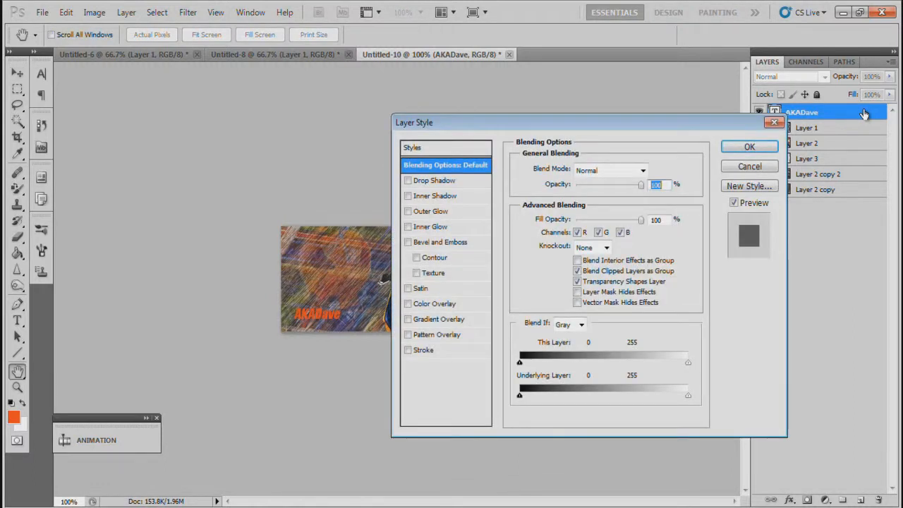
click(424, 351)
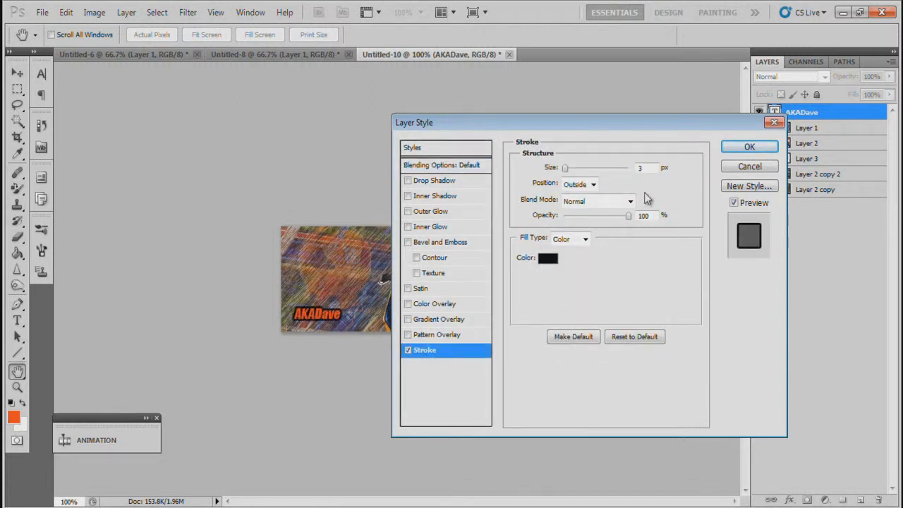
double_click(648, 168)
text(1)
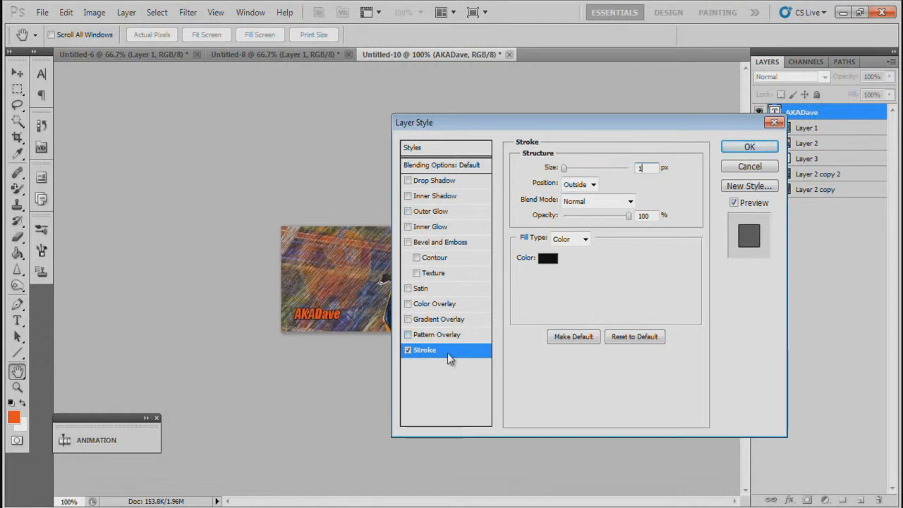
Step: Add a Drop Shadow with a distance of 3 px to the nickname text and apply the layer style
click(437, 180)
click(439, 181)
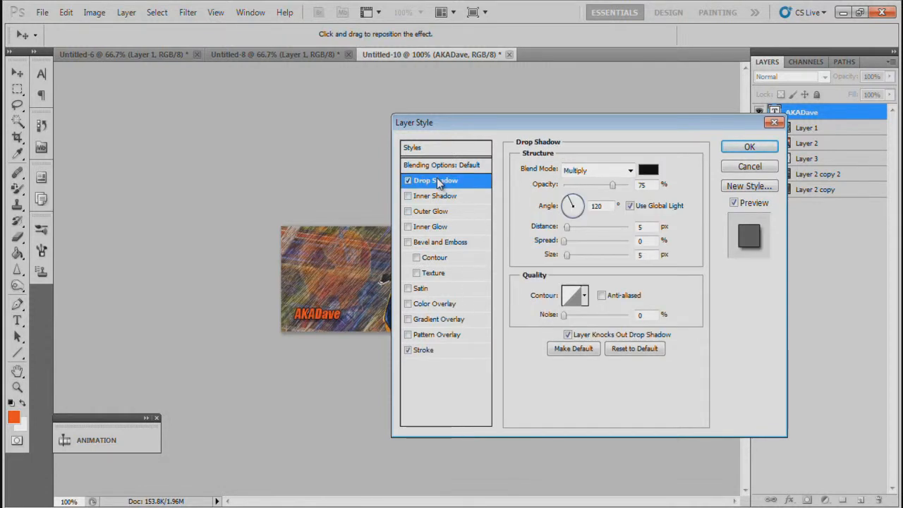
click(642, 226)
text(3)
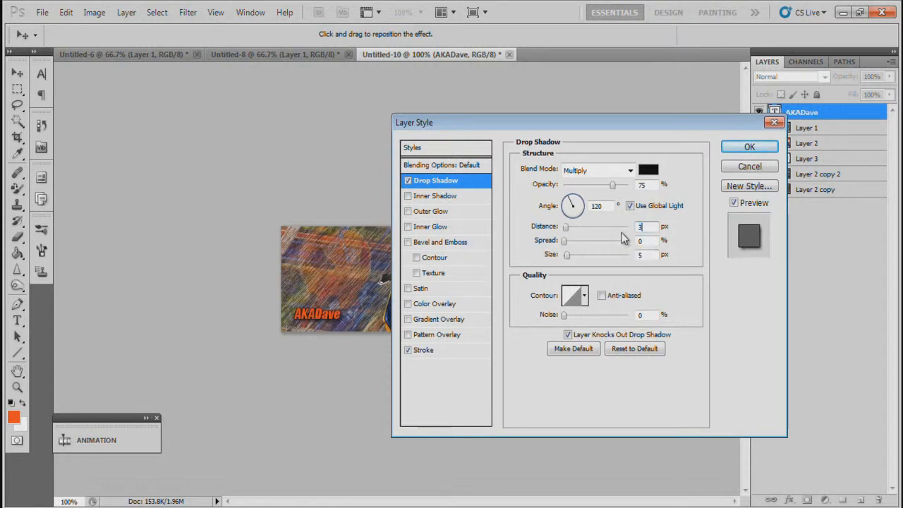
click(749, 147)
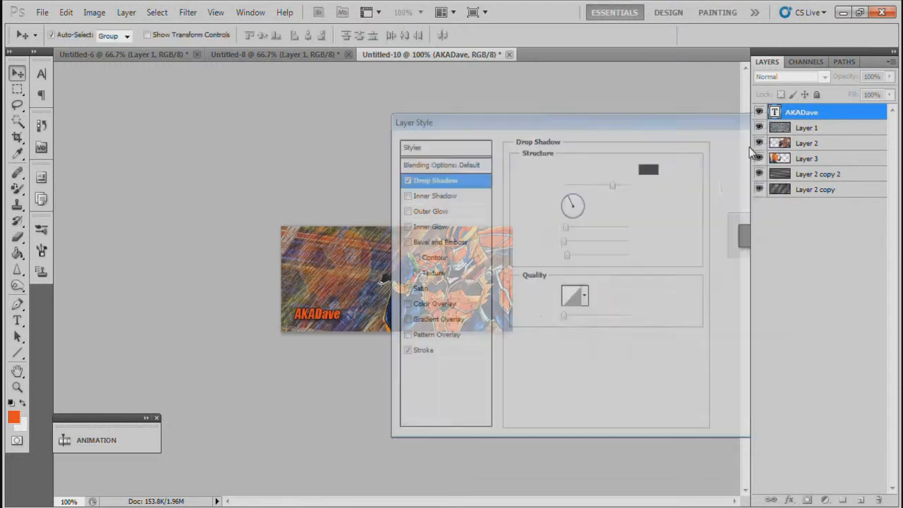
Step: Create a new top layer and frame the whole canvas on it with a 2 px black inside stroke, leaving nothing selected
click(863, 502)
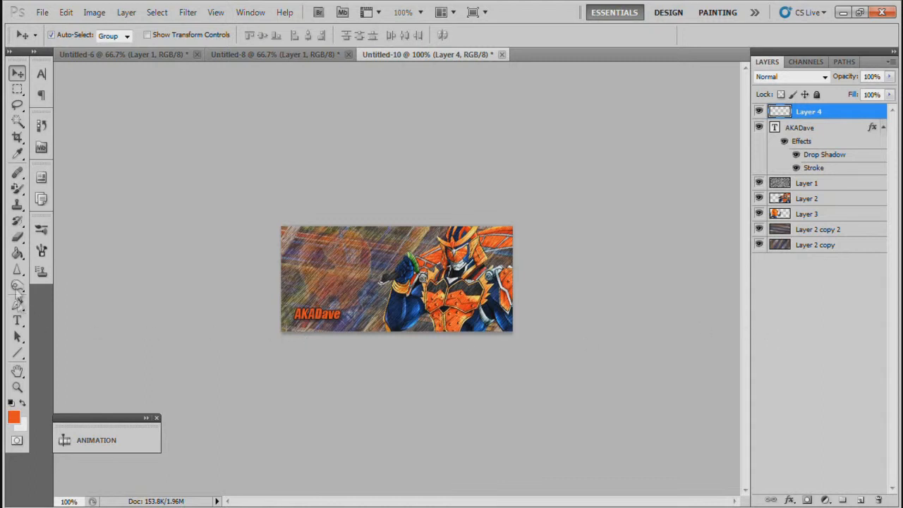
click(19, 122)
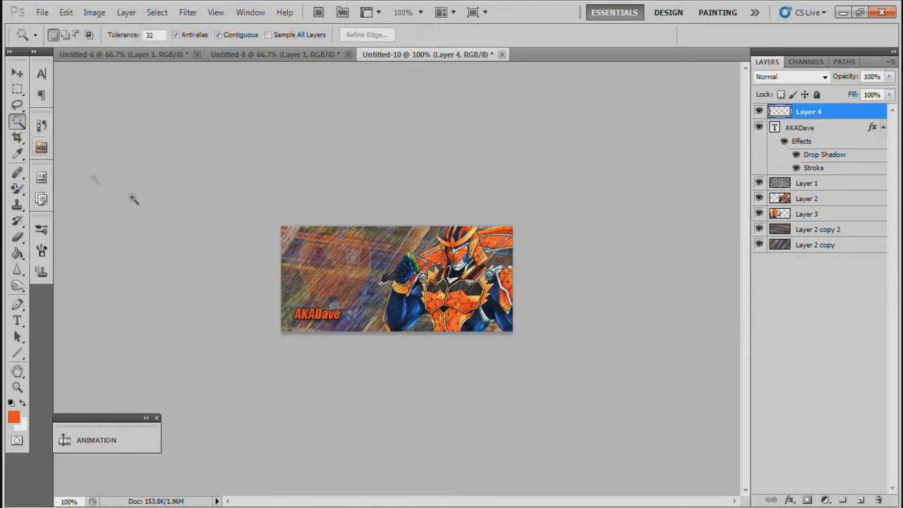
click(307, 261)
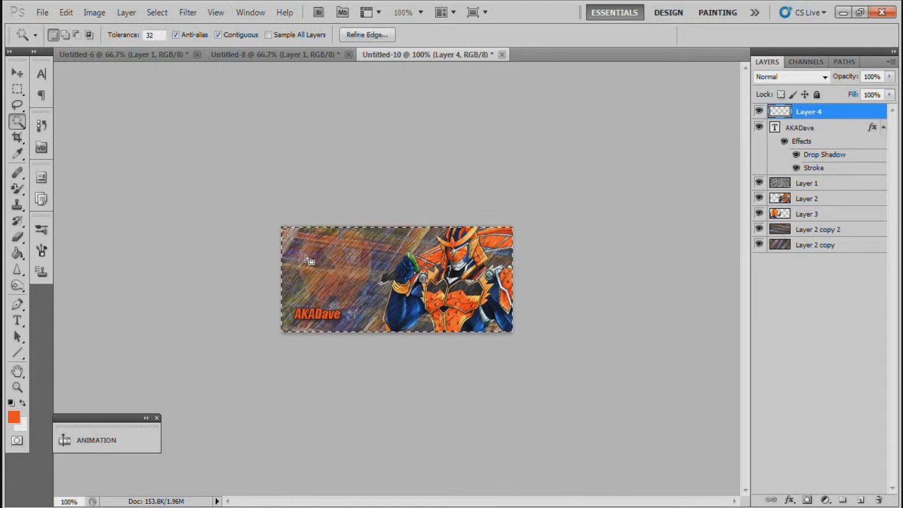
click(65, 12)
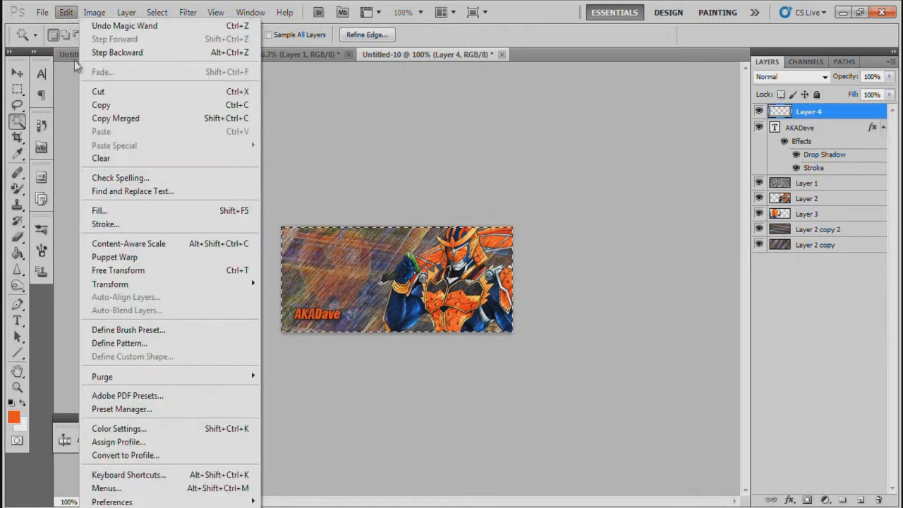
click(102, 223)
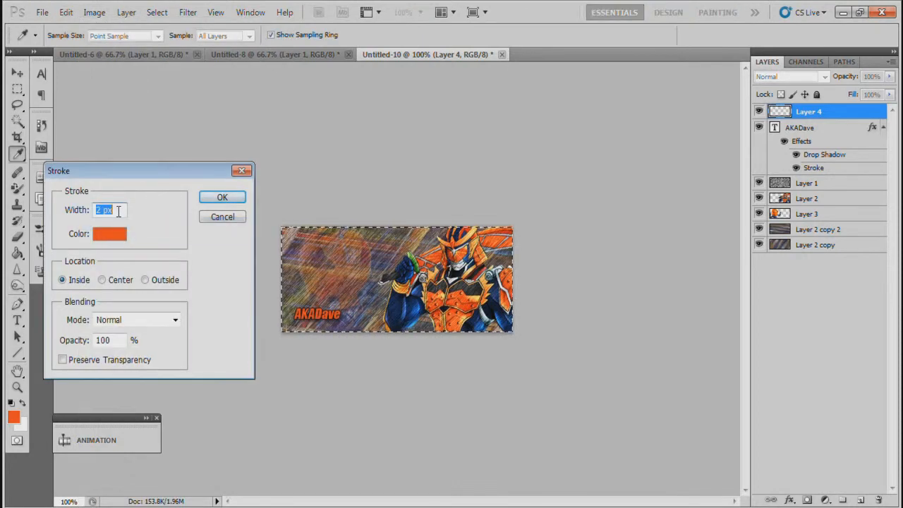
click(112, 236)
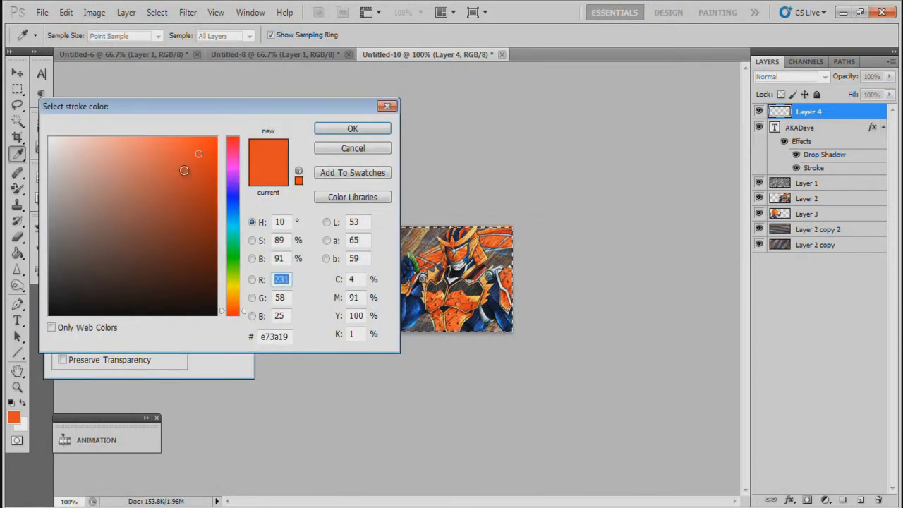
mouse_move(188, 157)
mouse_down()
mouse_move(229, 293)
mouse_move(264, 357)
mouse_up()
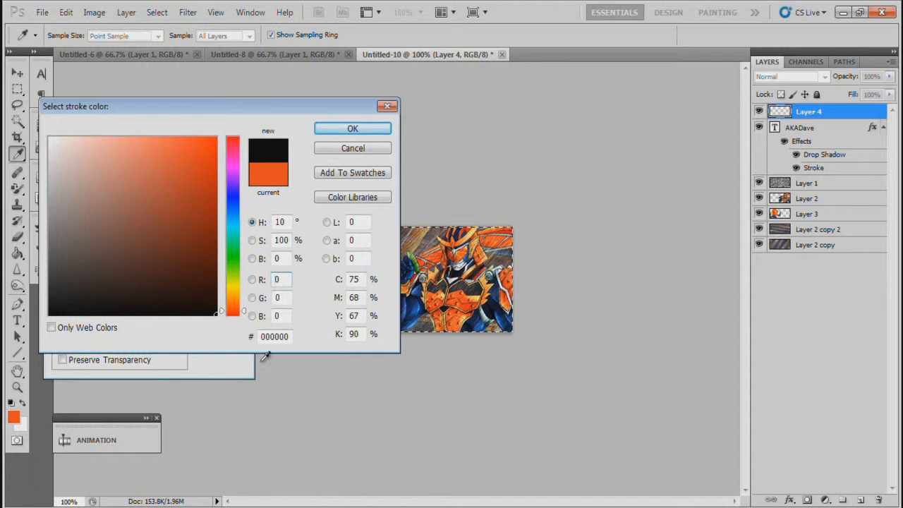
click(363, 129)
click(232, 201)
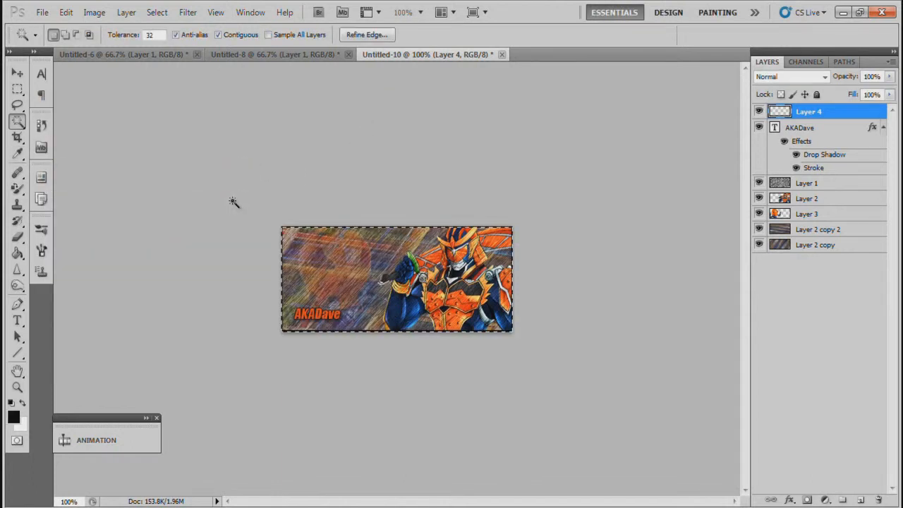
key(ctrl+d)
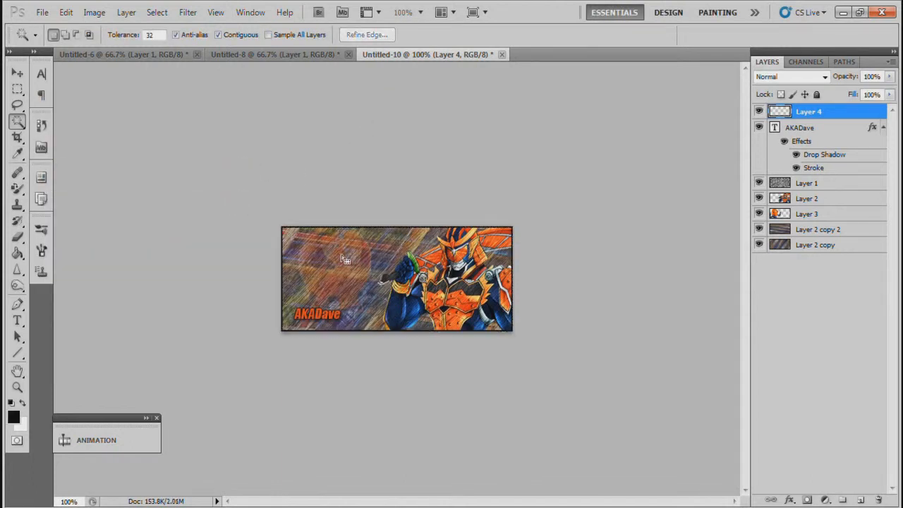
Step: Select the empty area within the black frame and stroke it 2 px inside with an orange sampled from the warrior's armor
click(328, 261)
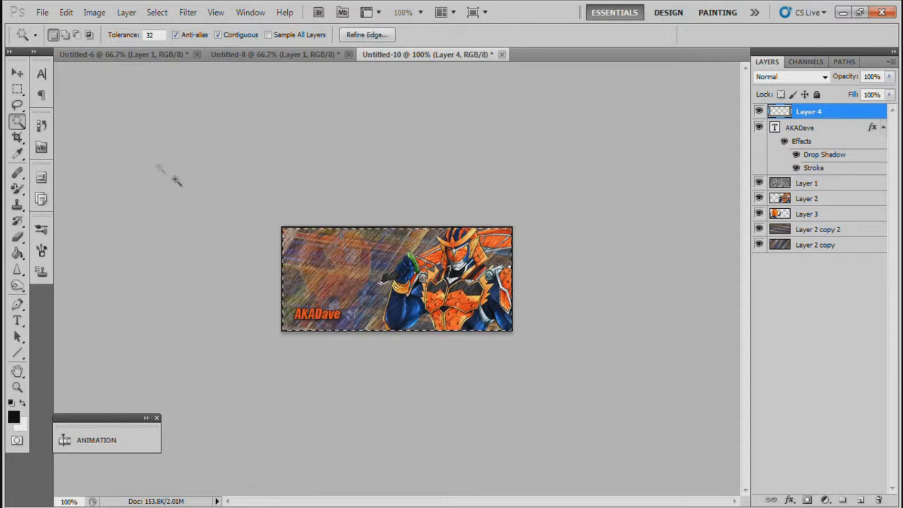
click(65, 12)
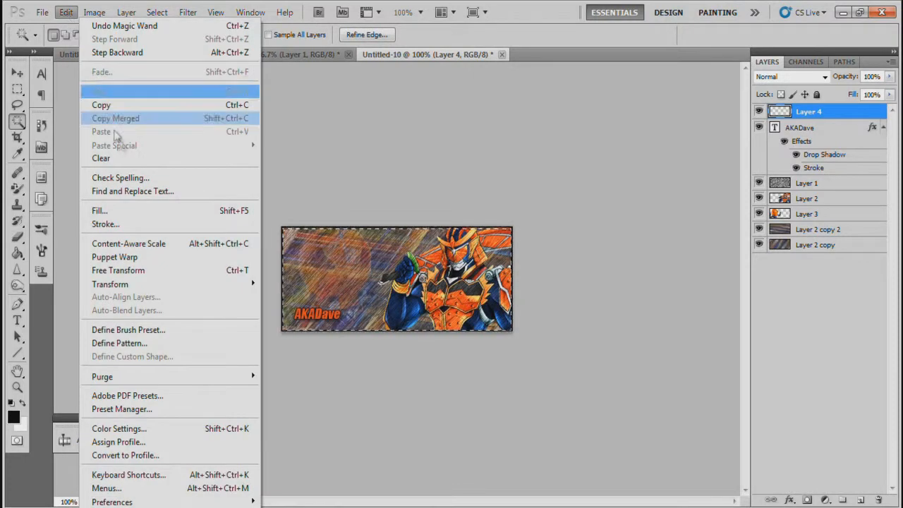
click(106, 224)
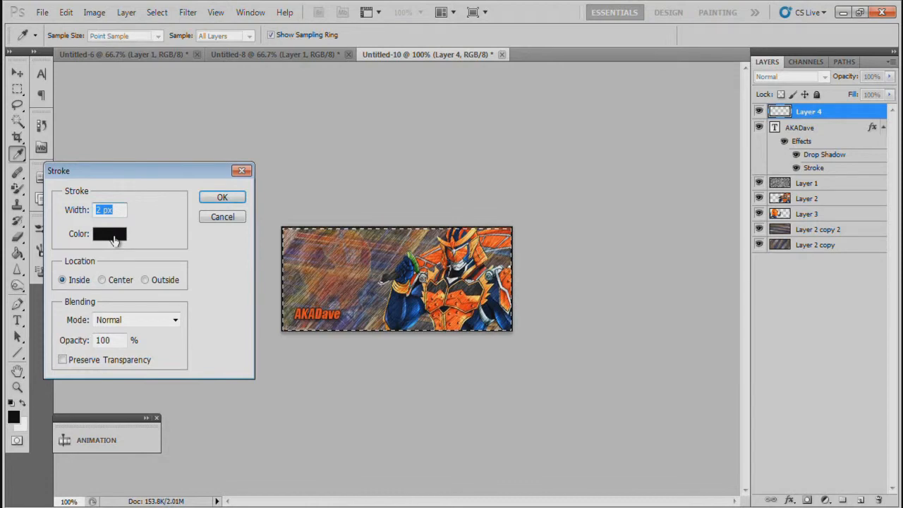
click(113, 237)
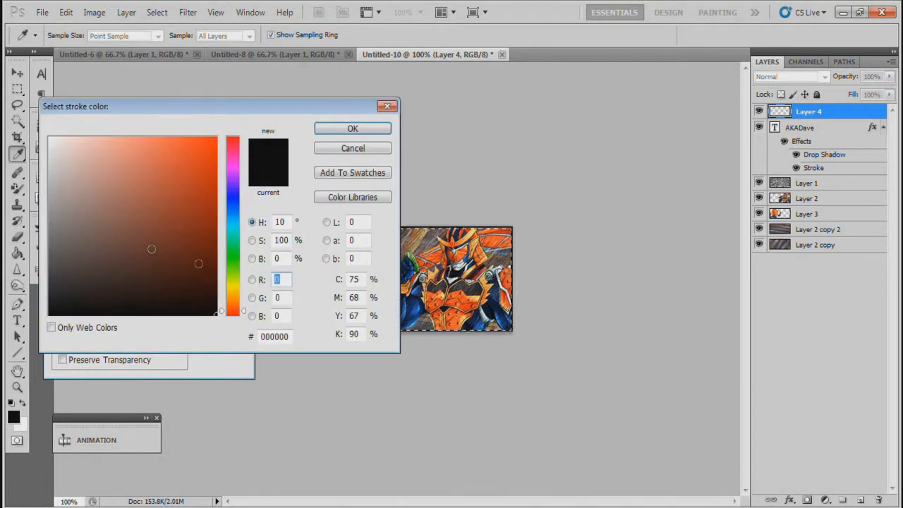
click(461, 297)
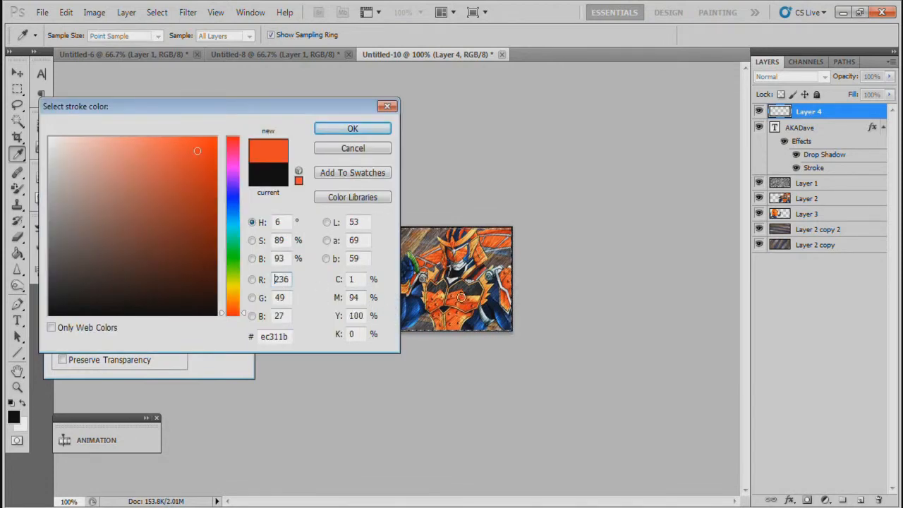
click(353, 129)
click(237, 198)
key(w)
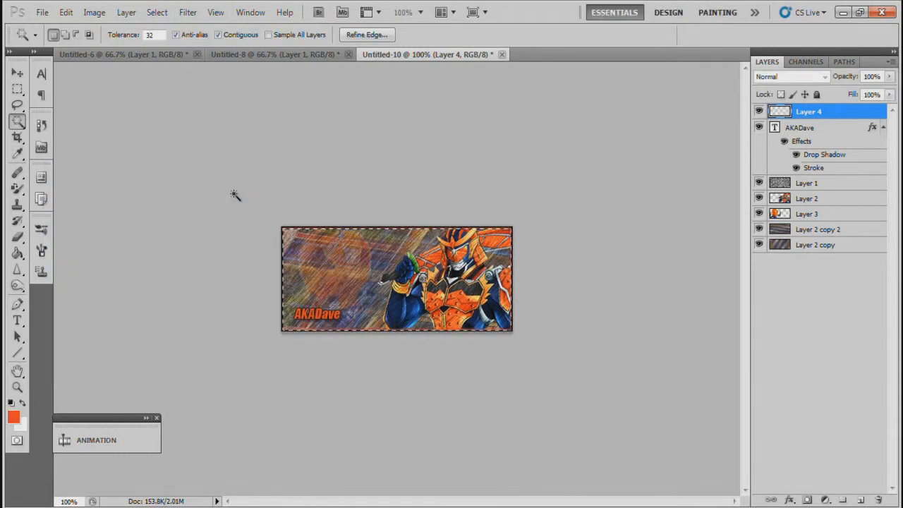
Step: Select the empty area within the orange frame, stroke it 2 px inside in black, and clear the selection
click(325, 266)
click(71, 14)
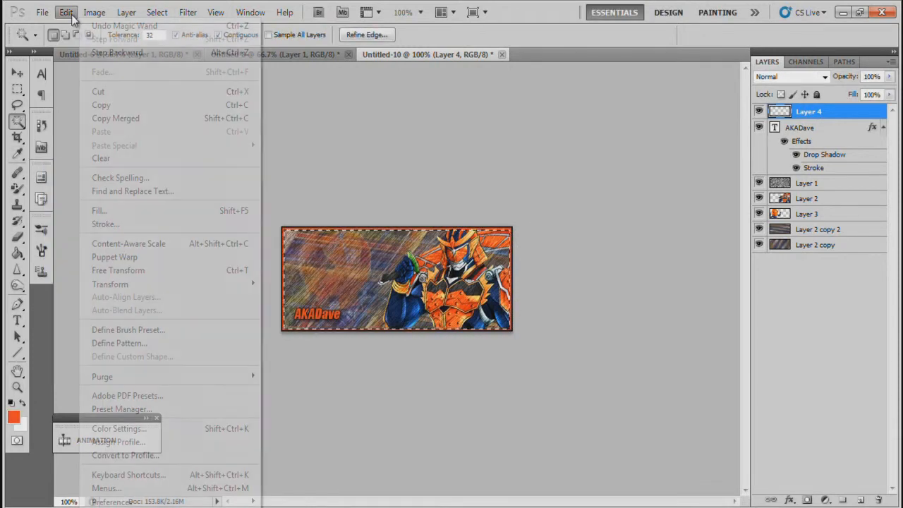
click(119, 221)
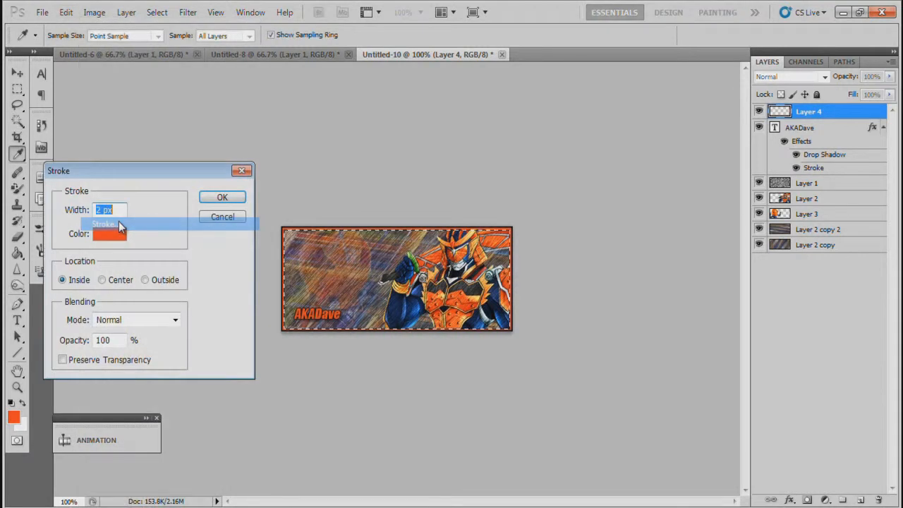
click(102, 236)
drag(104, 234, 282, 365)
click(352, 134)
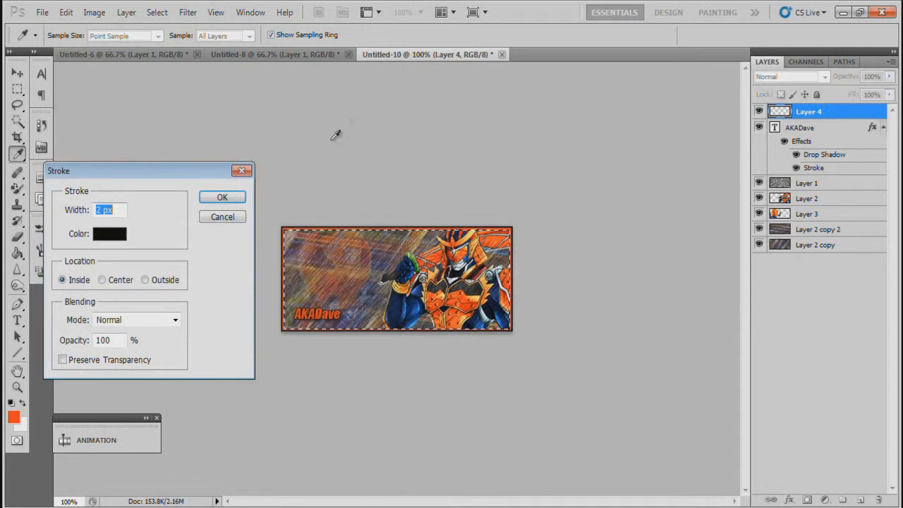
click(220, 197)
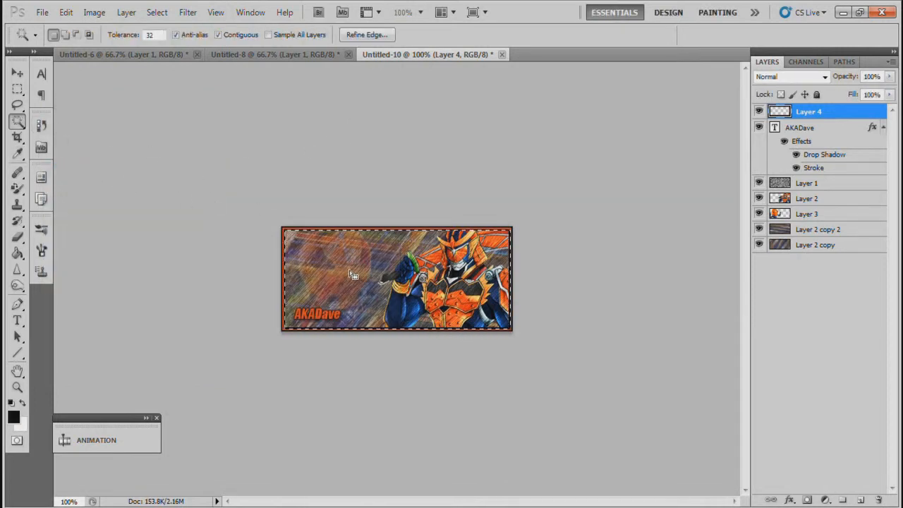
key(ctrl+d)
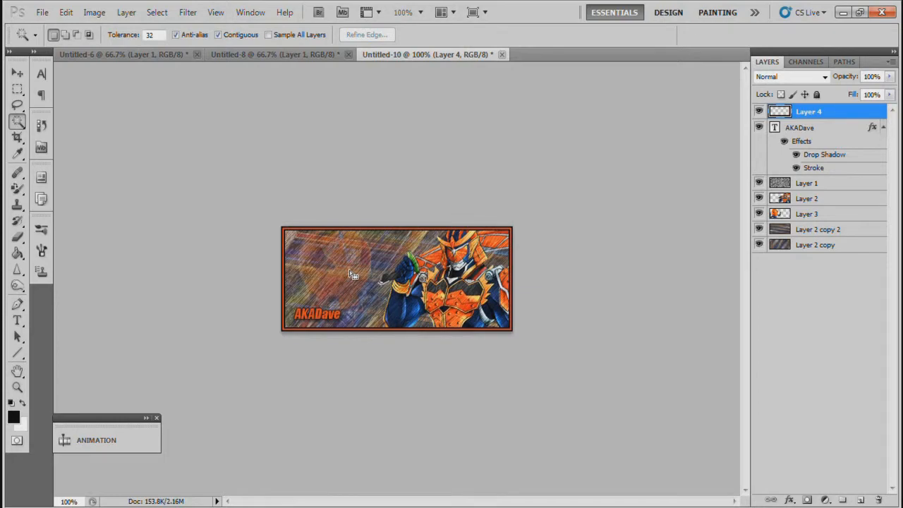